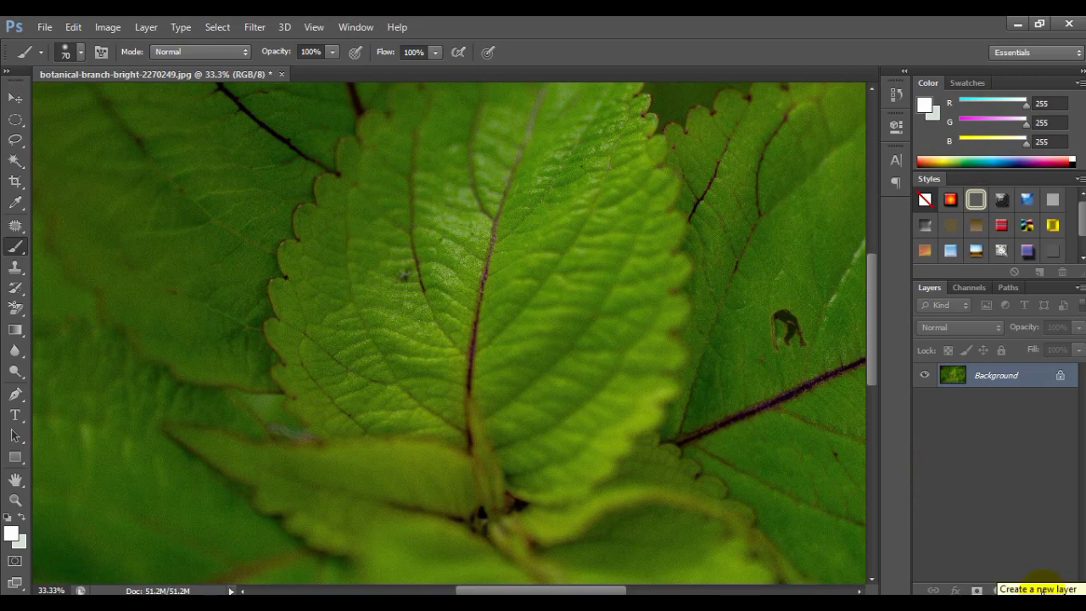
# - Add an empty Layer 1 and draw a small circular selection on the central leaf
pyautogui.click(1041, 591)
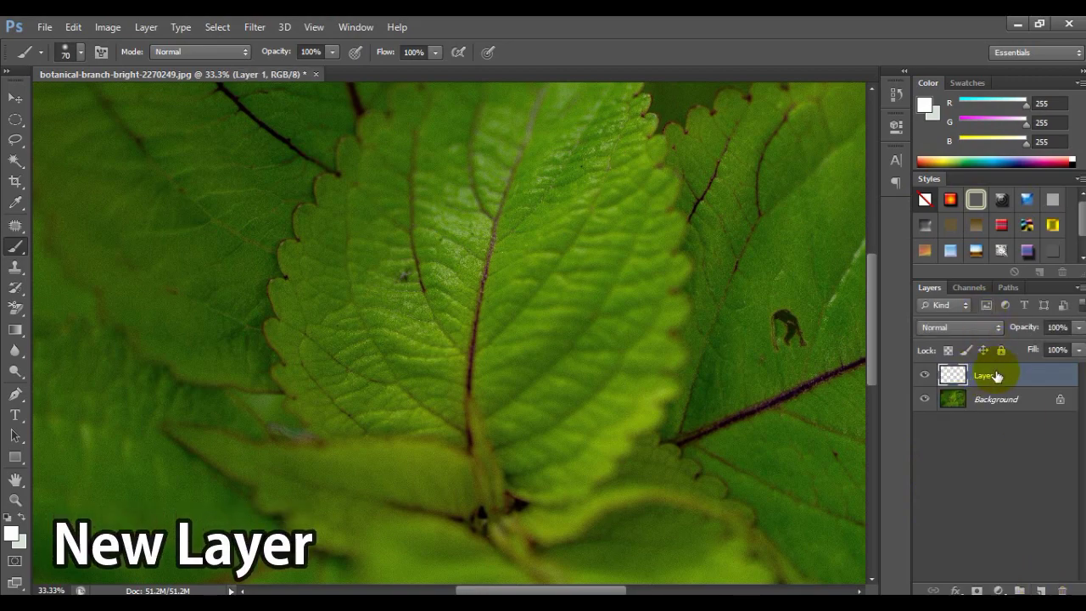
pyautogui.click(14, 118)
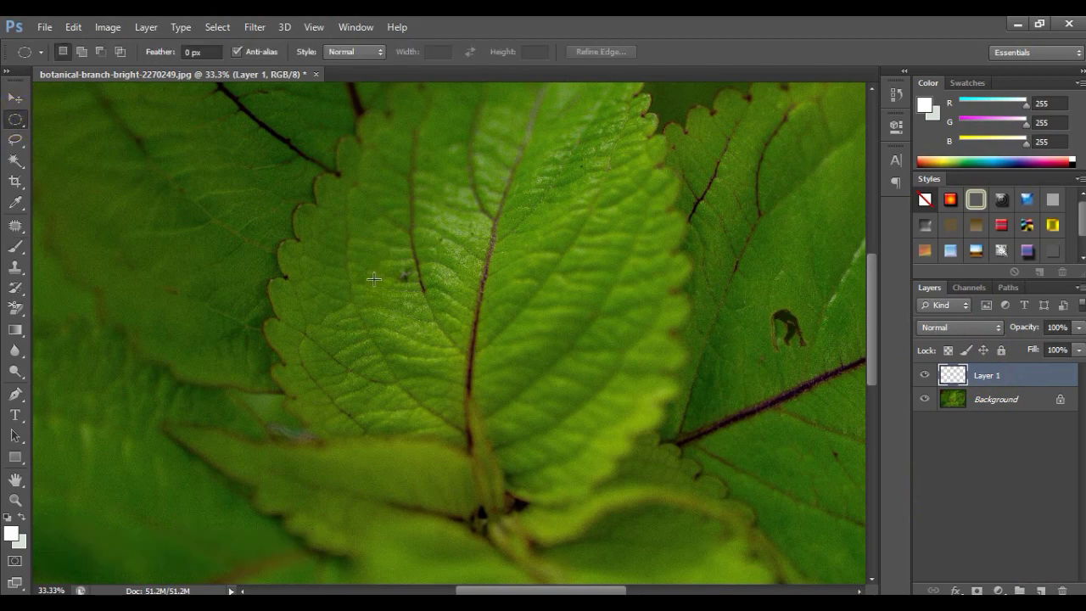
pyautogui.moveTo(376, 288); pyautogui.dragTo(450, 360)
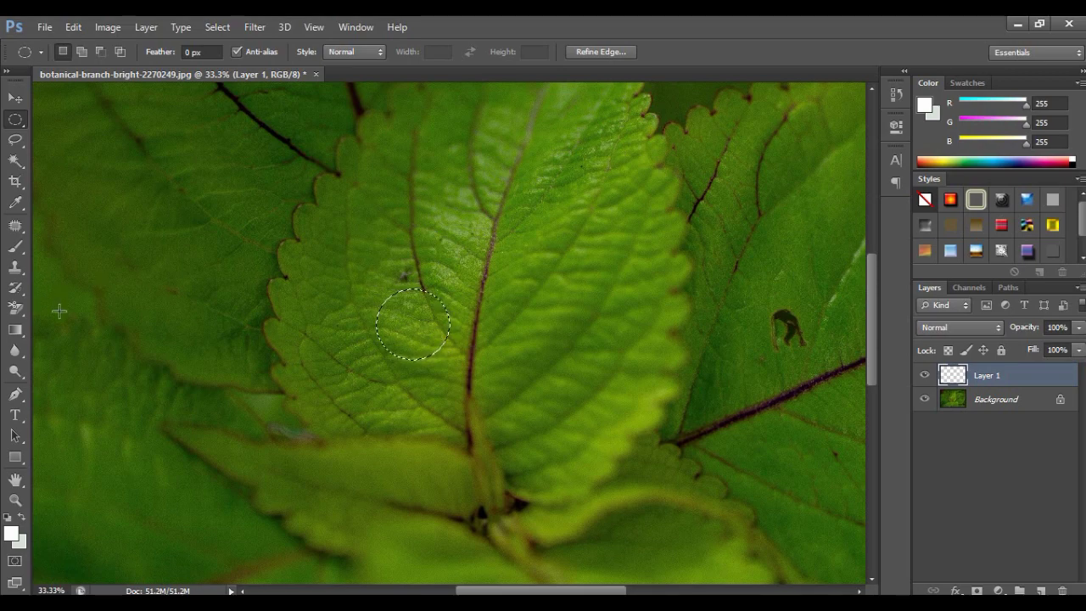
# - Fill the circle on Layer 1 with a diagonal black-to-white gradient, then deselect it
pyautogui.click(15, 330)
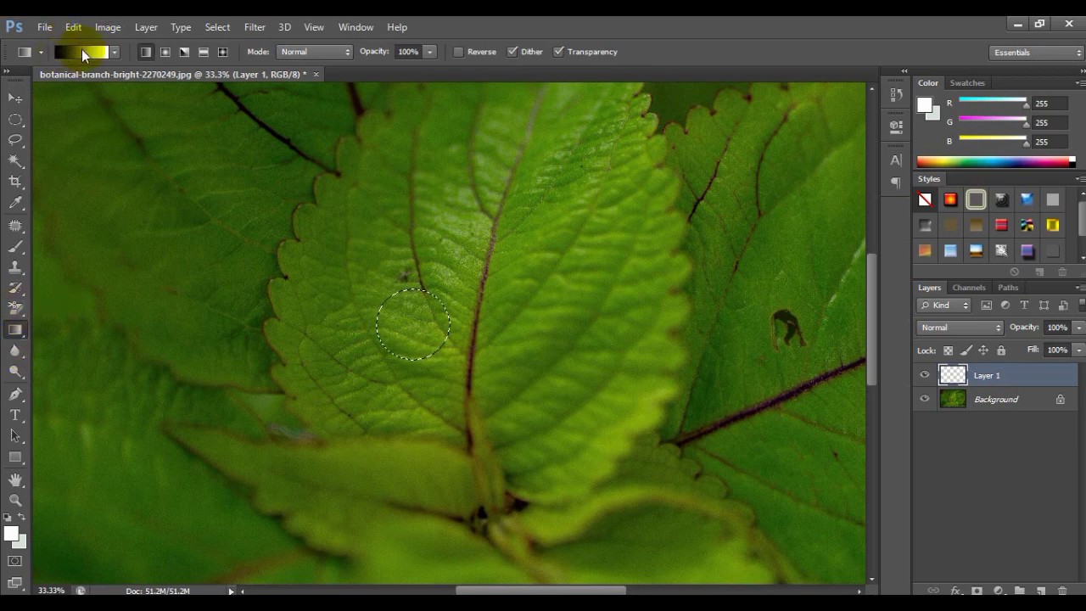
pyautogui.click(113, 52)
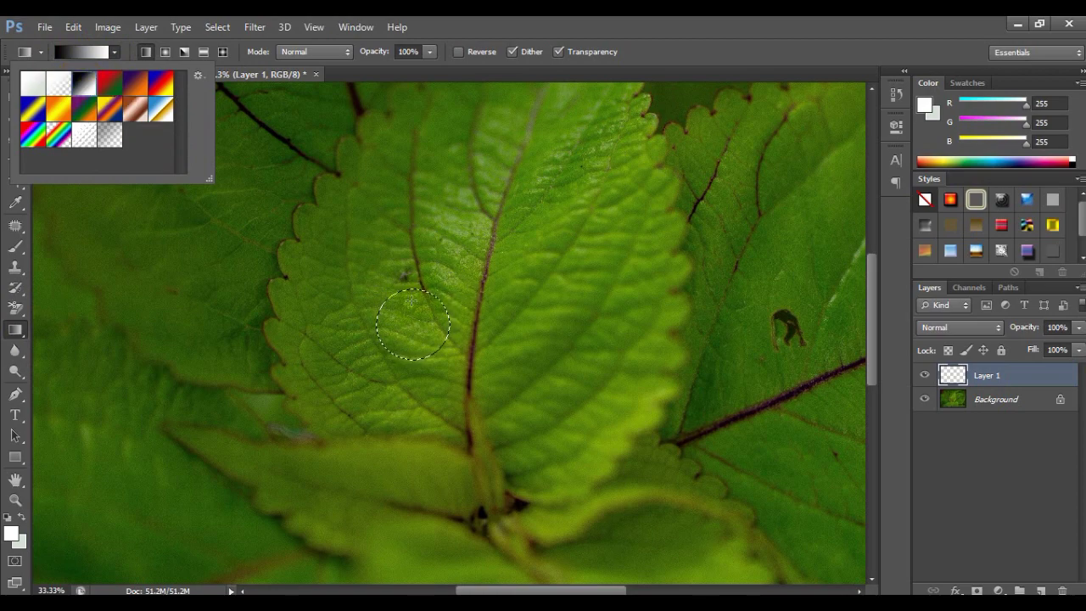
pyautogui.click(393, 299)
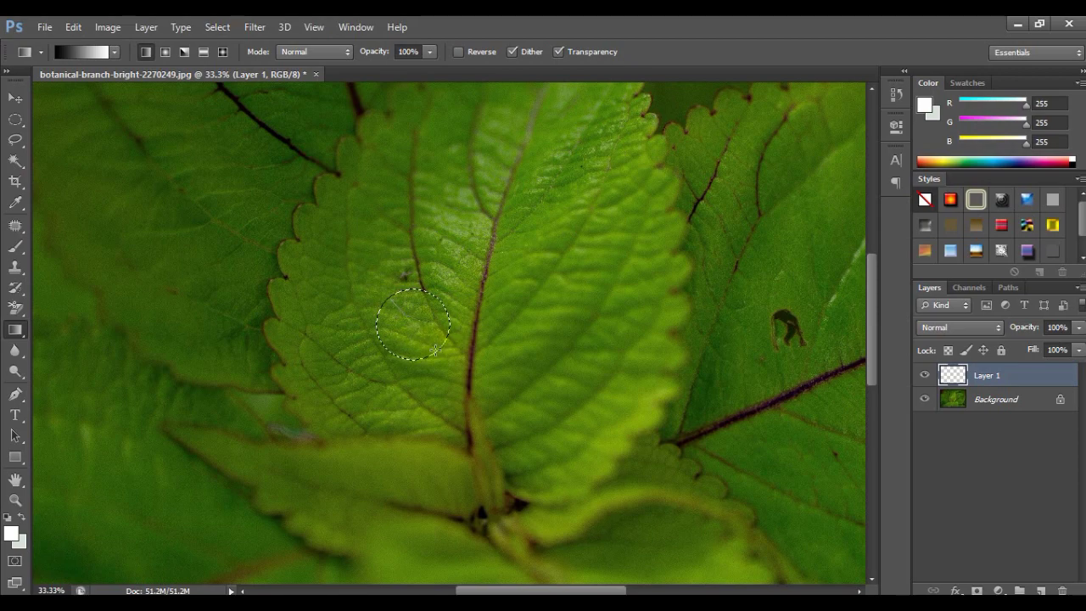
pyautogui.moveTo(434, 350); pyautogui.dragTo(434, 348)
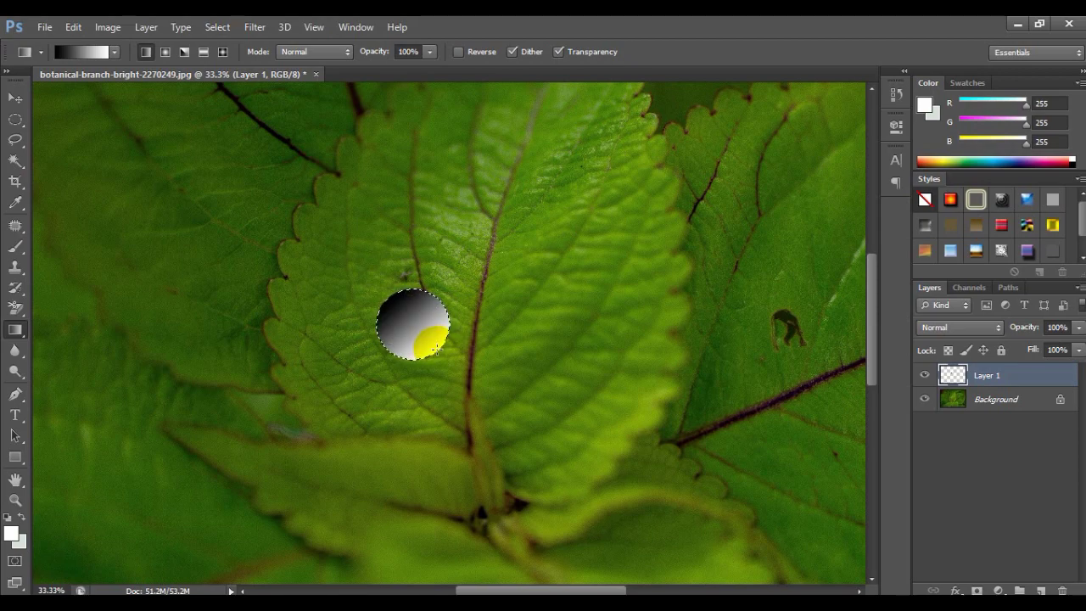
pyautogui.hotkey('ctrl', 'd')
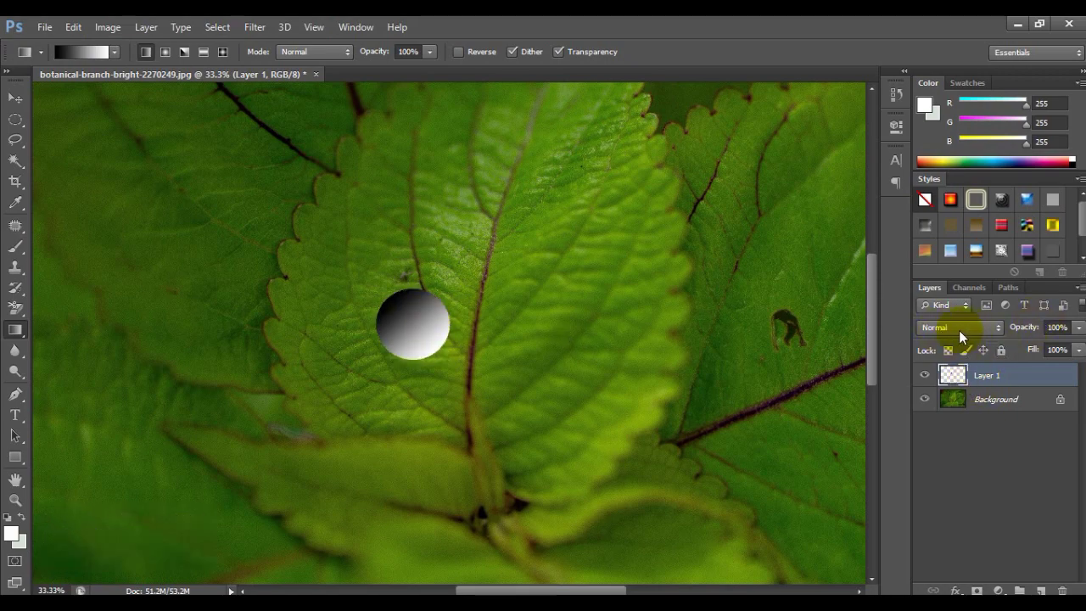
# - Set Layer 1's blend mode to Overlay so the sphere picks up the leaf texture
pyautogui.click(960, 330)
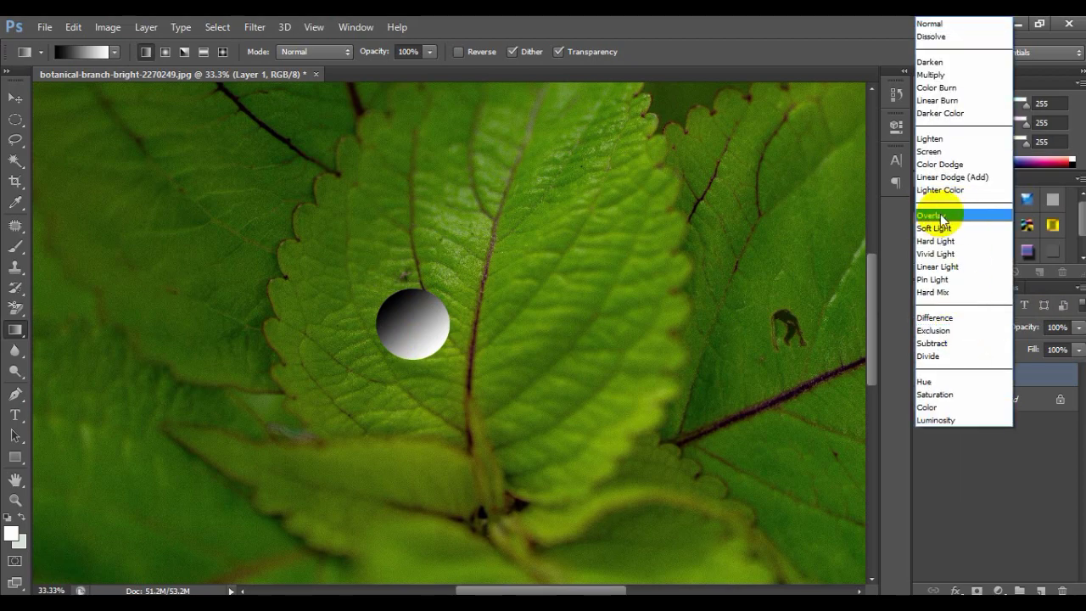
pyautogui.click(947, 216)
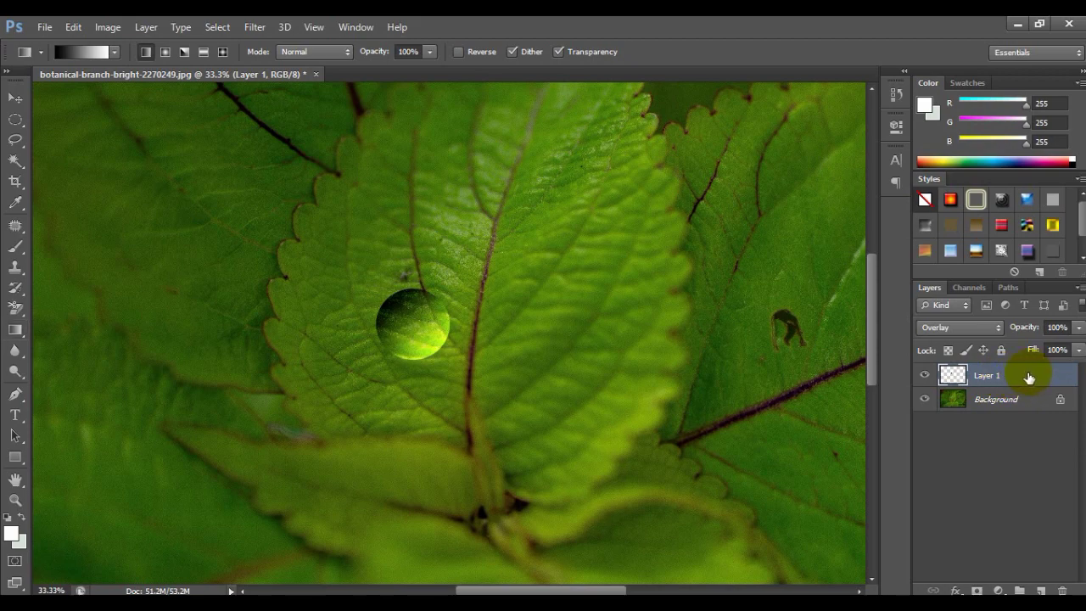
# - Add an Inner Shadow to Layer 1 using Linear Burn at 40% opacity
pyautogui.doubleClick(1028, 377)
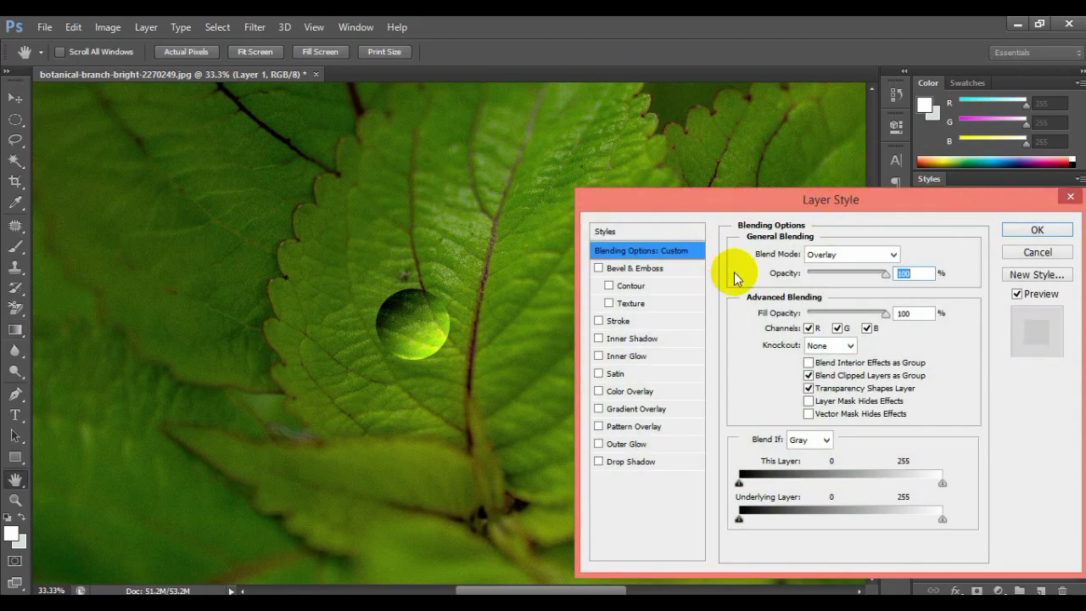
pyautogui.click(644, 339)
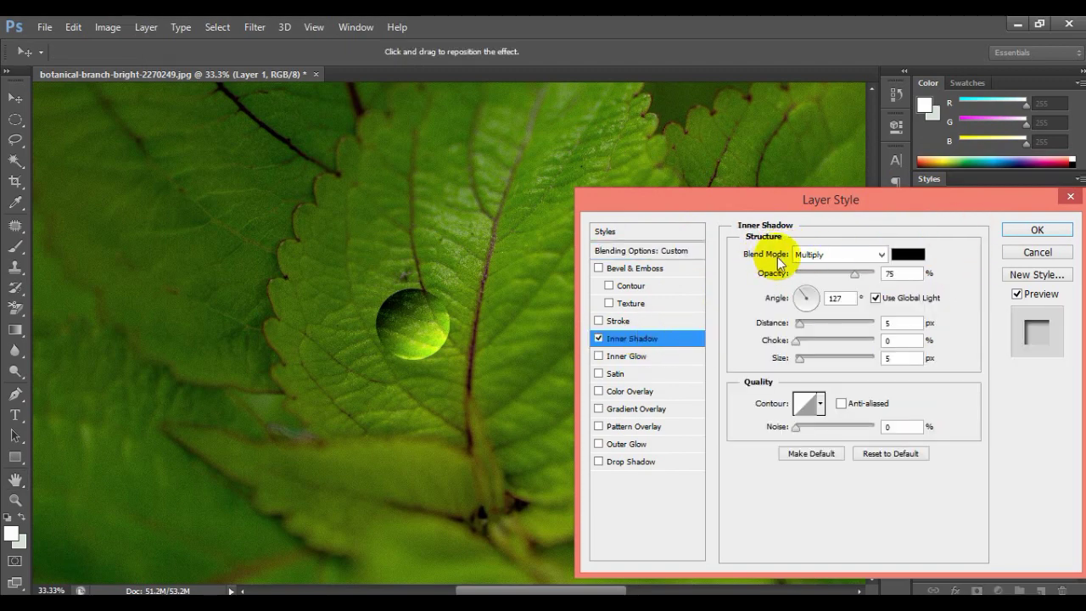
pyautogui.click(837, 255)
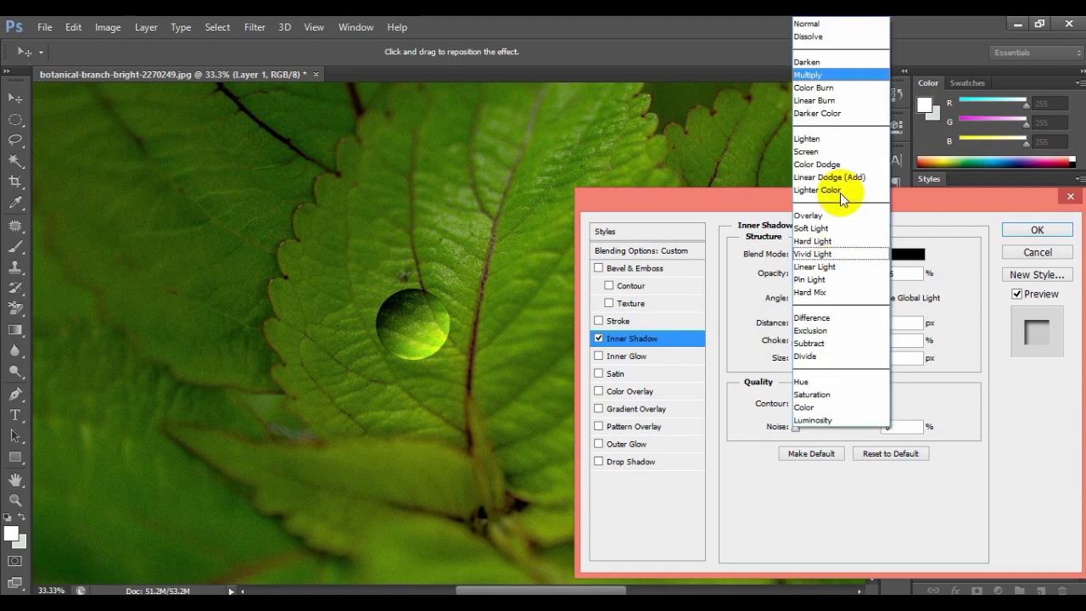
pyautogui.click(829, 101)
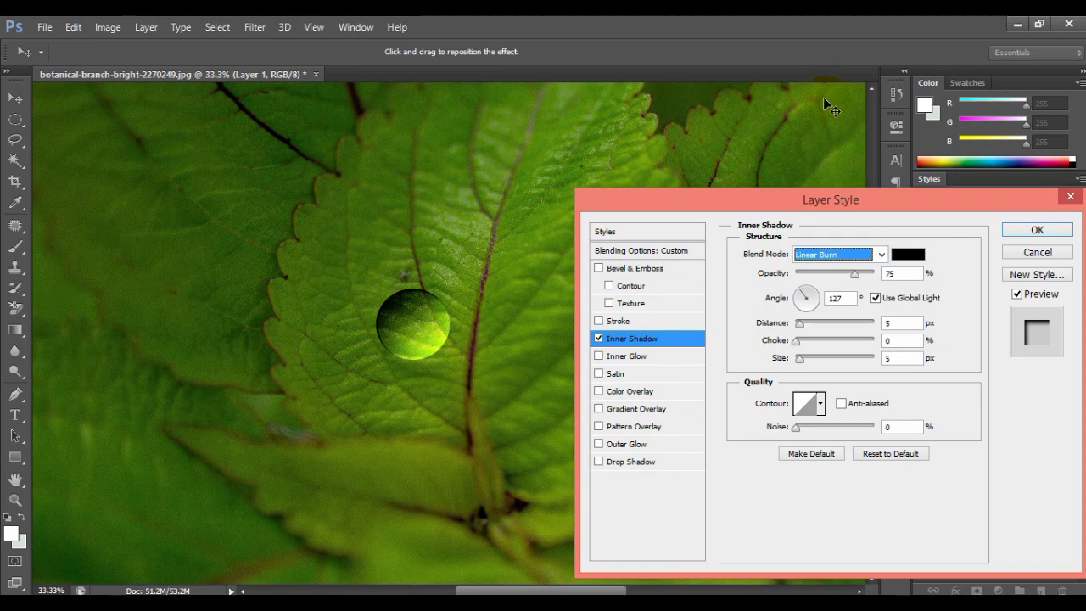
pyautogui.doubleClick(898, 271)
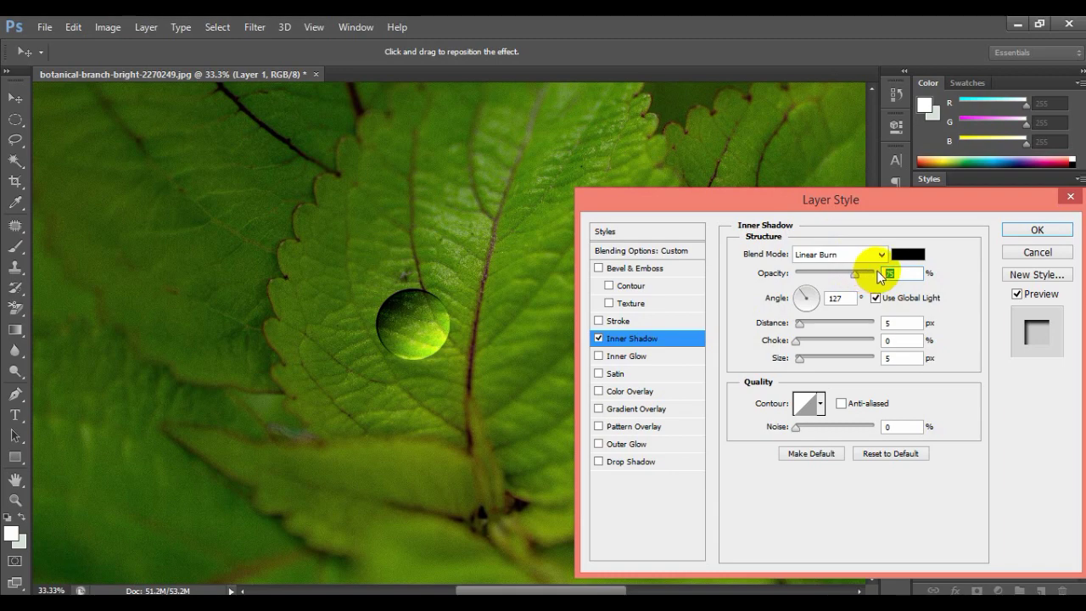
pyautogui.write('40')
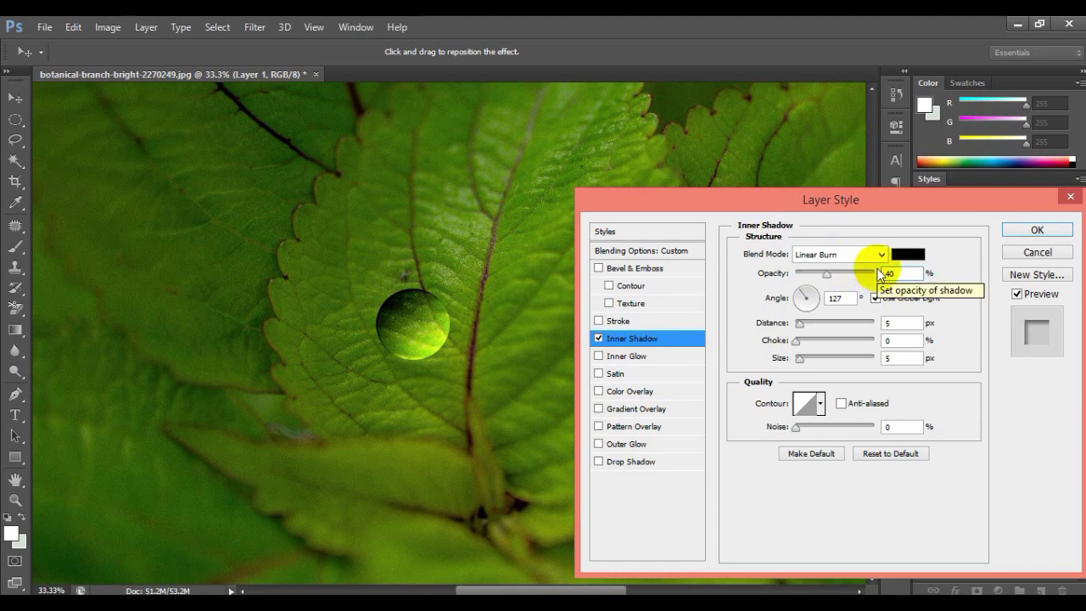
# - Change the inner shadow angle, turn off Use Global Light, and set distance to 2 px
pyautogui.doubleClick(838, 298)
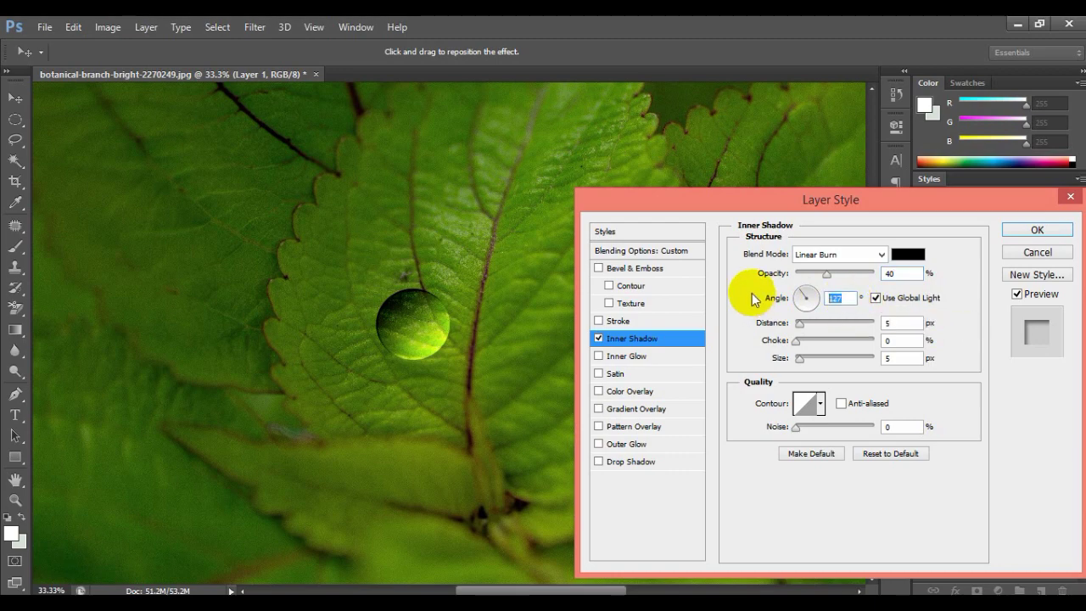
pyautogui.write('-39')
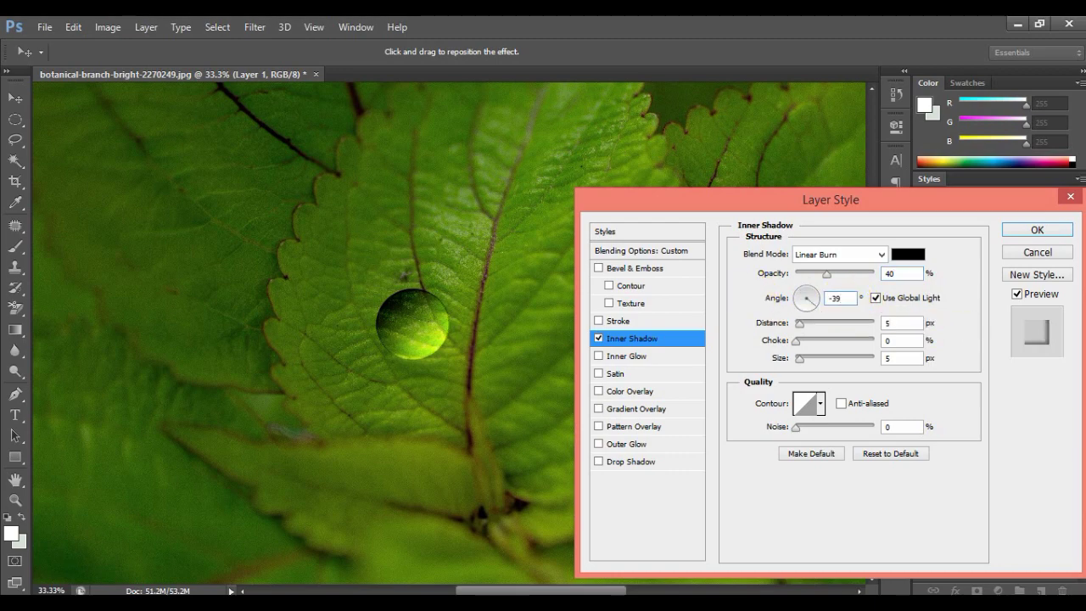
pyautogui.press('BackSpace')
pyautogui.write('0')
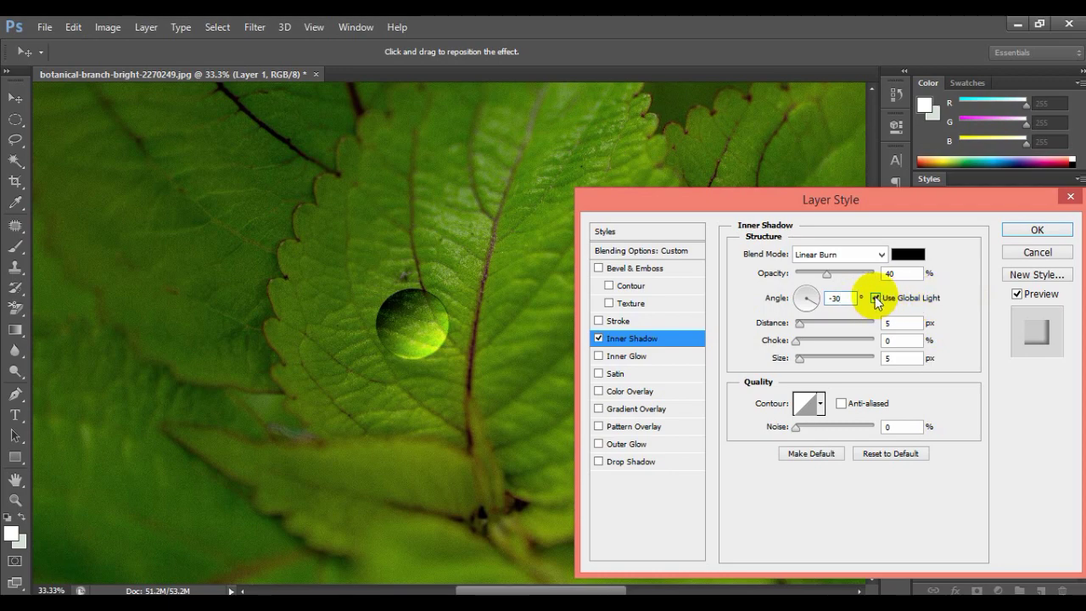
pyautogui.click(875, 299)
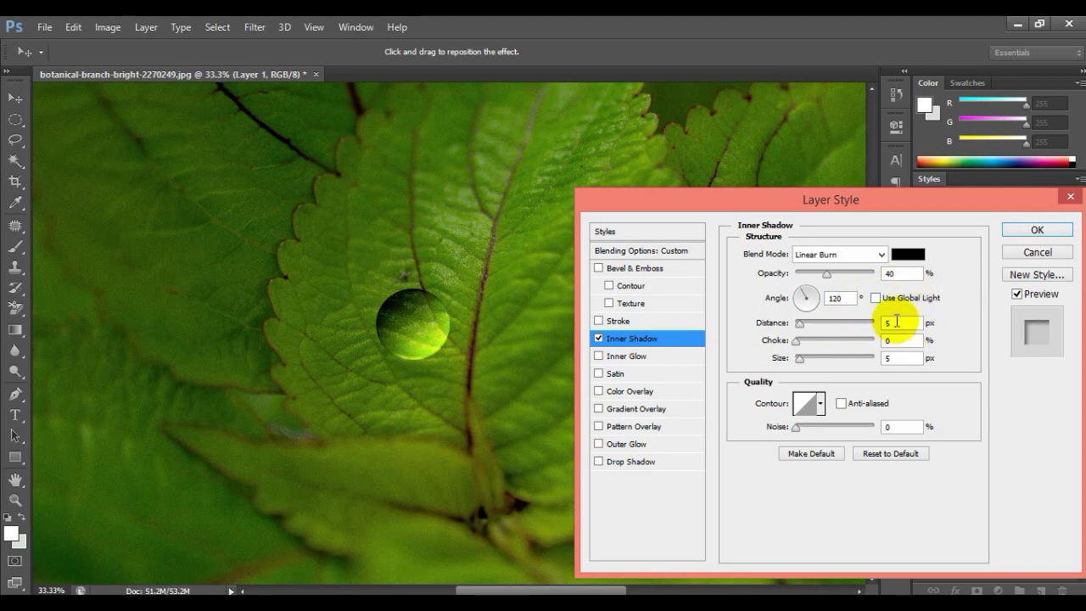
pyautogui.doubleClick(896, 322)
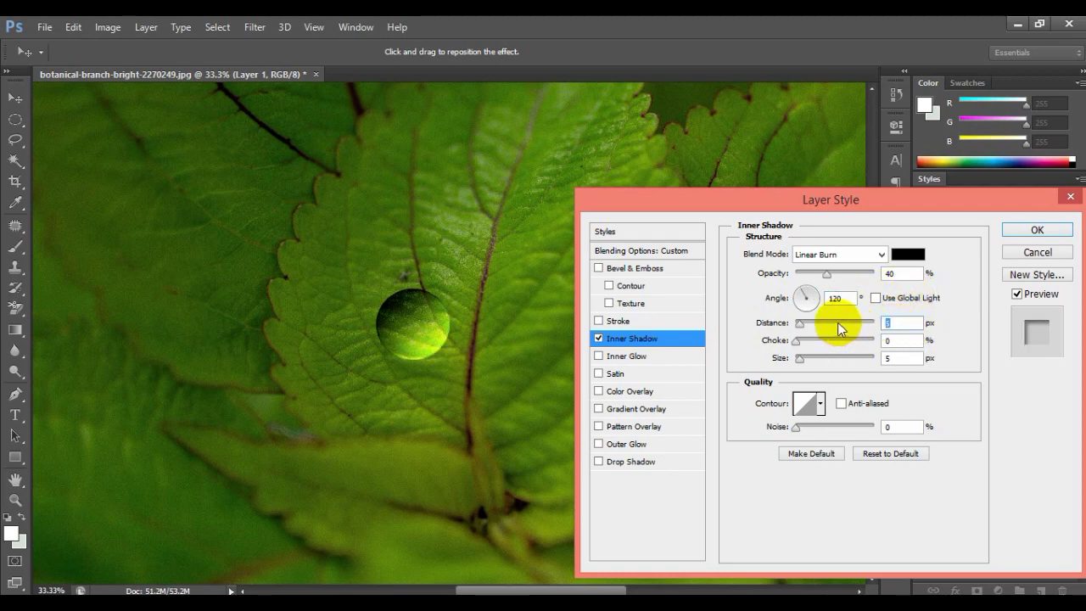
pyautogui.write('2')
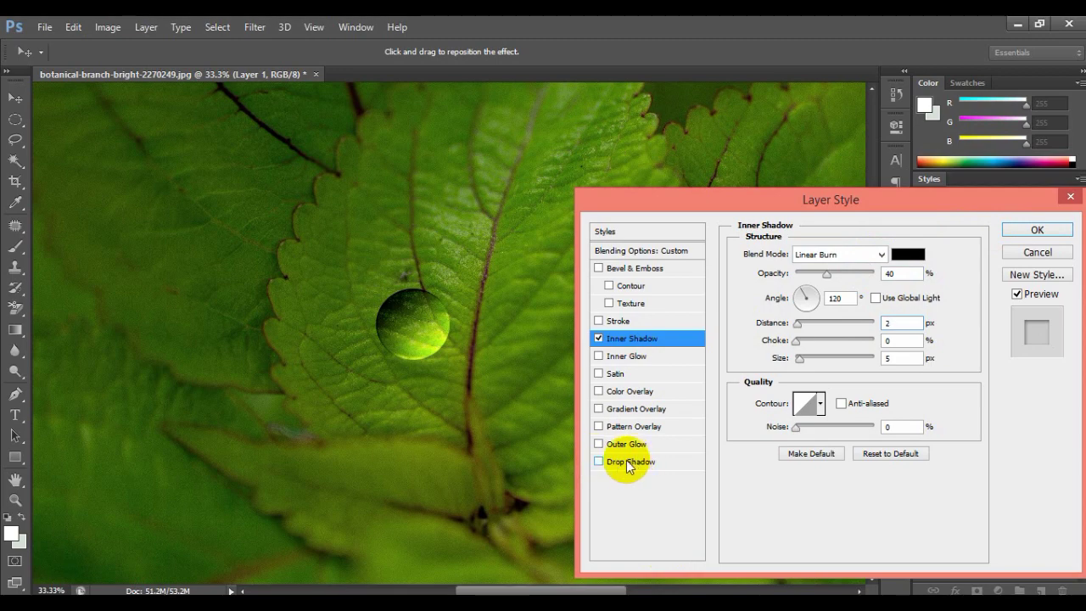
# - Add a Drop Shadow to the droplet using Linear Burn at 30% opacity
pyautogui.click(626, 460)
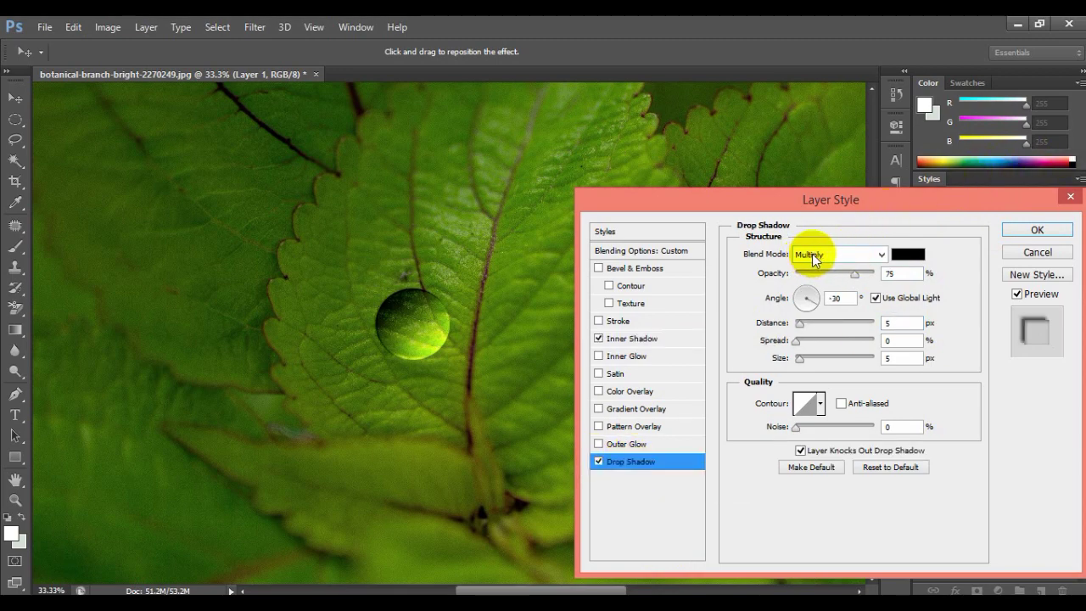
pyautogui.click(839, 257)
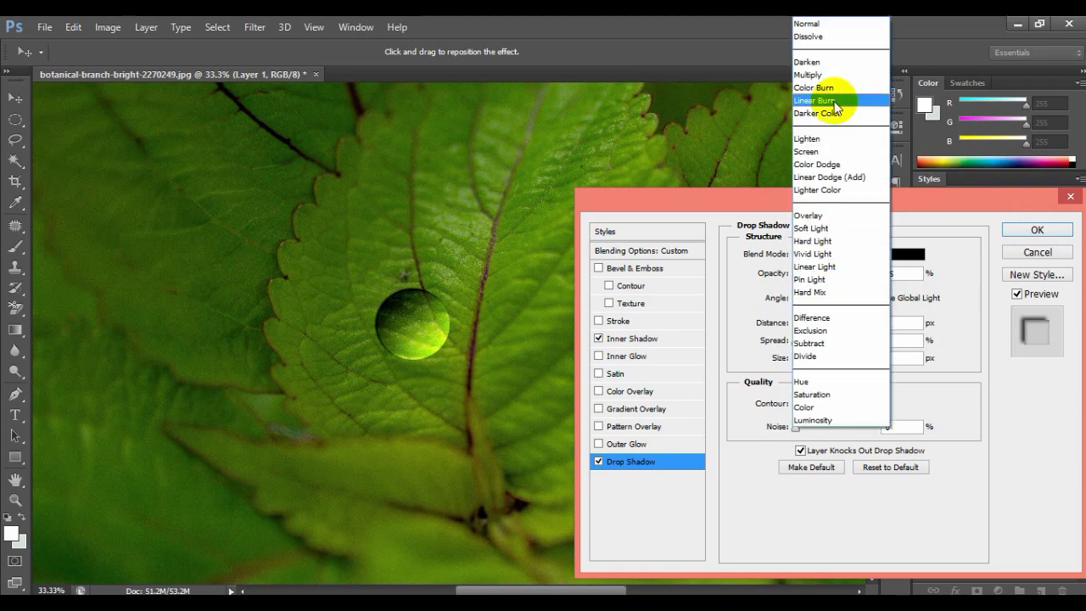
pyautogui.click(830, 103)
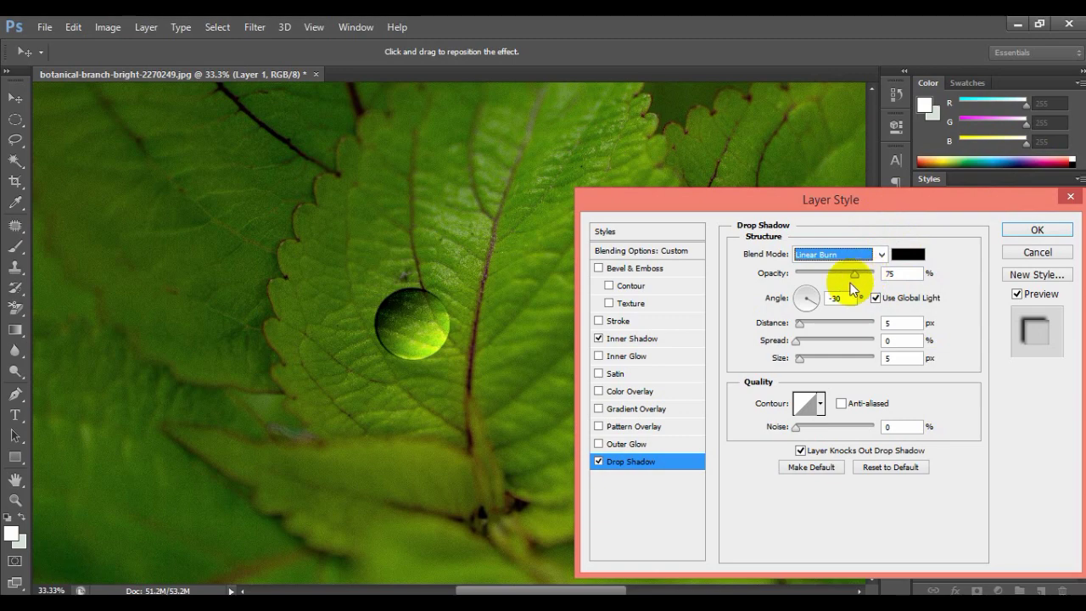
pyautogui.doubleClick(910, 273)
pyautogui.write('3')
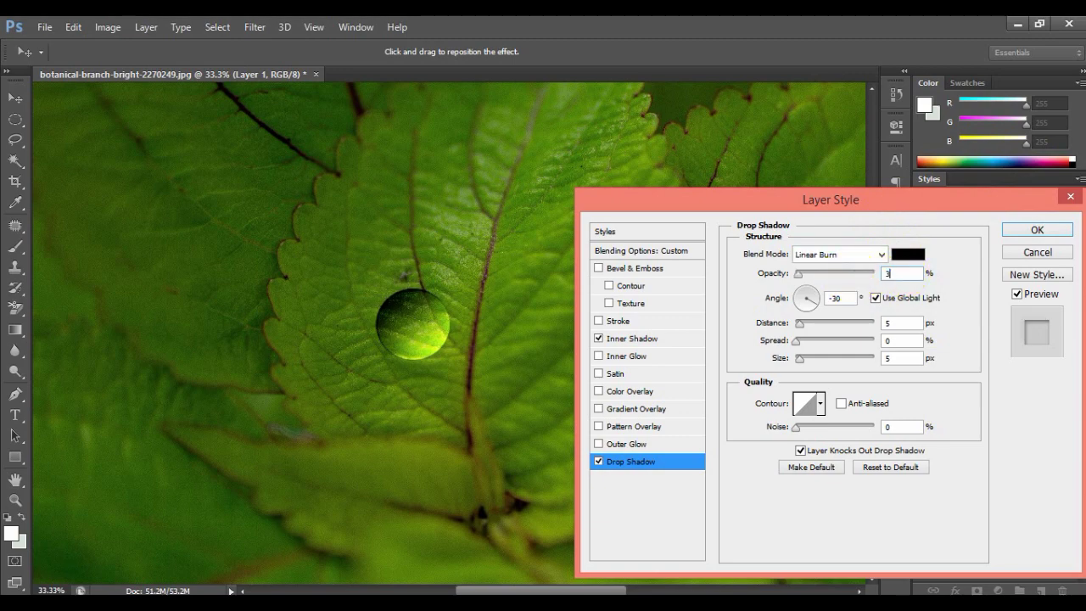
pyautogui.write('0')
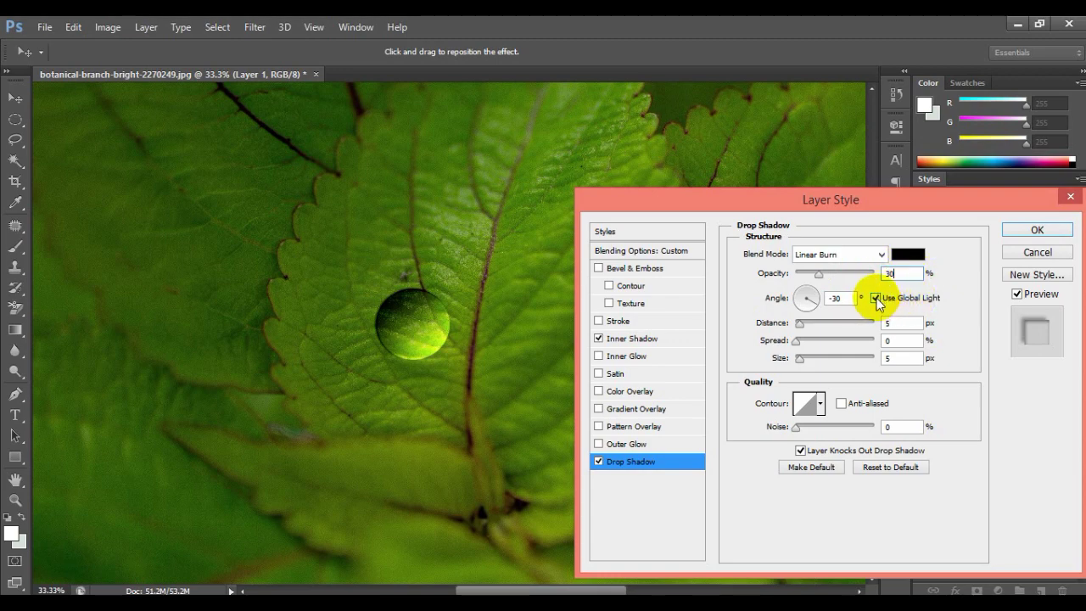
# - Give the drop shadow its own 127° angle, 10 px distance and 14 px size
pyautogui.click(875, 297)
pyautogui.doubleClick(837, 297)
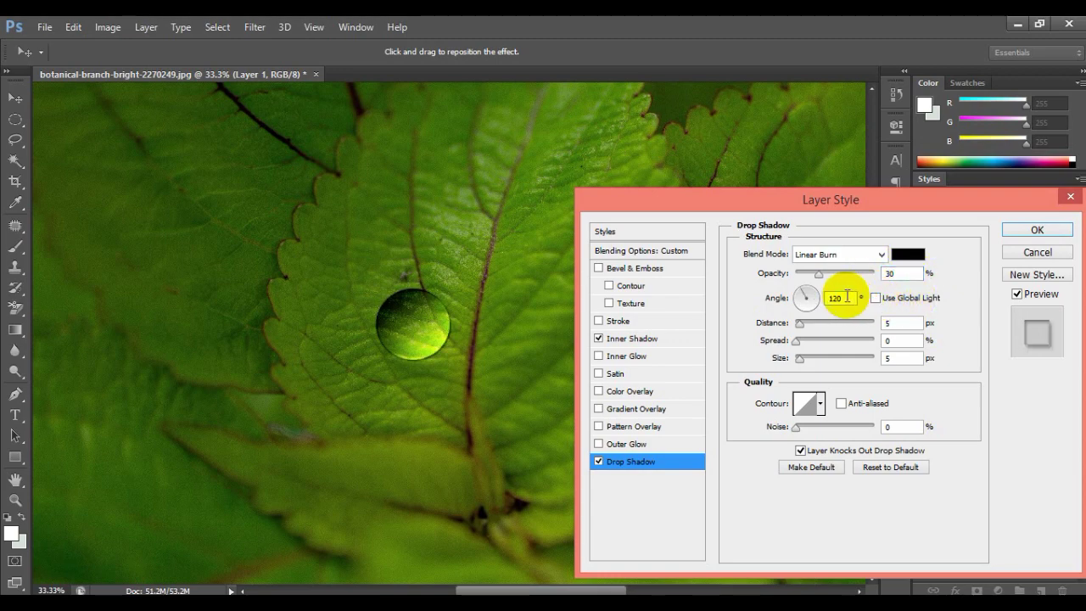
pyautogui.doubleClick(846, 296)
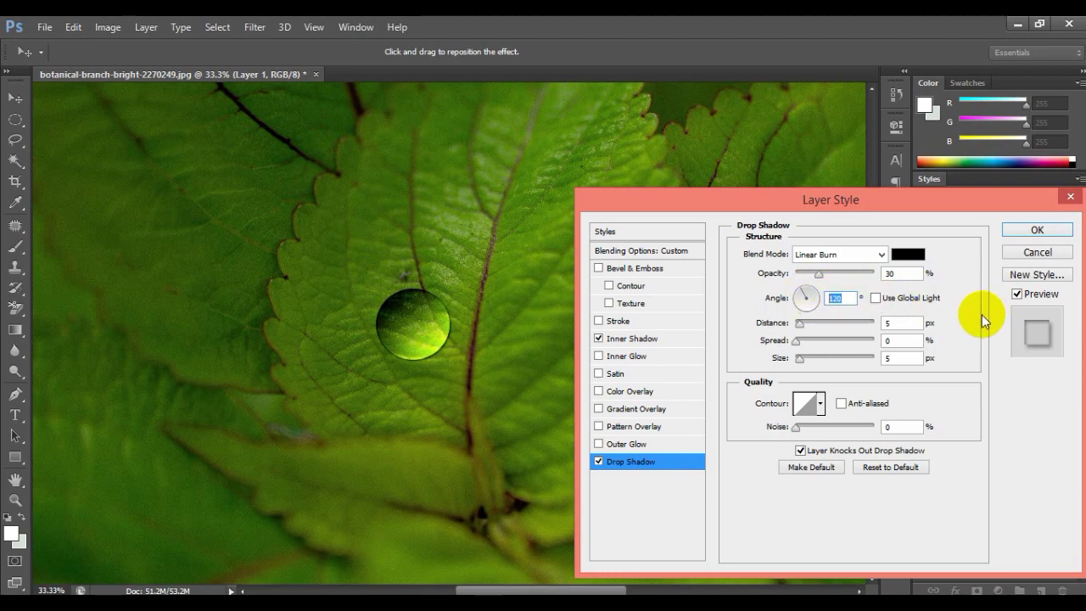
pyautogui.write('127')
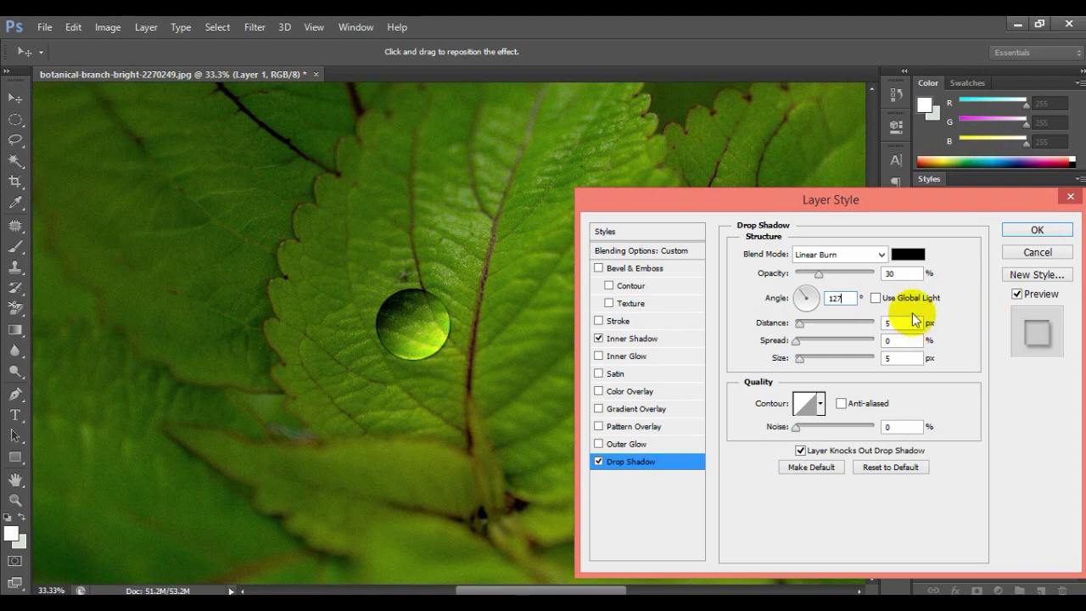
pyautogui.moveTo(892, 323); pyautogui.dragTo(857, 321)
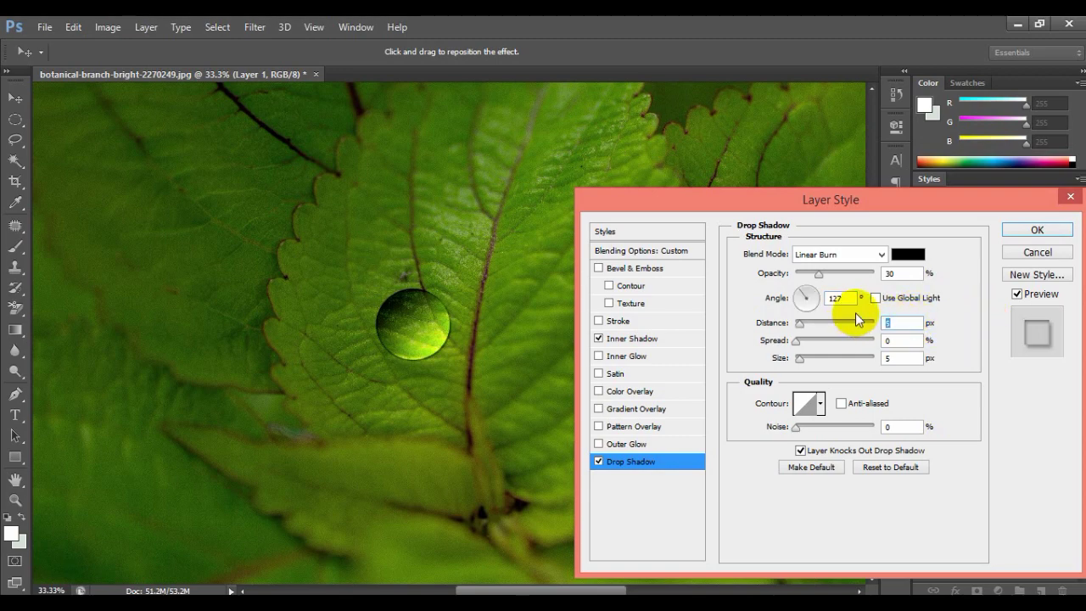
pyautogui.write('10')
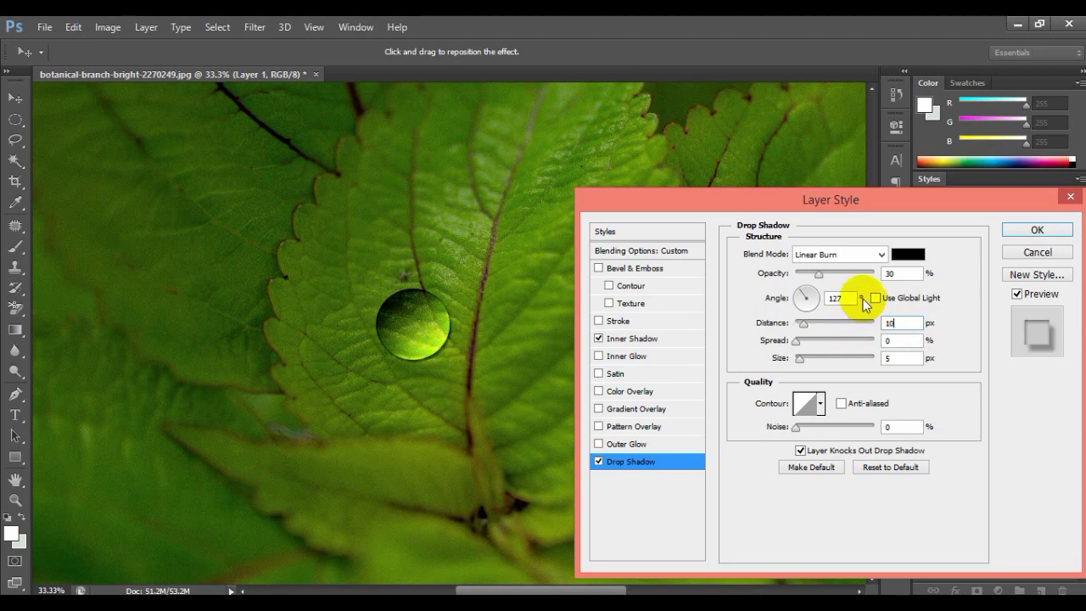
pyautogui.click(897, 358)
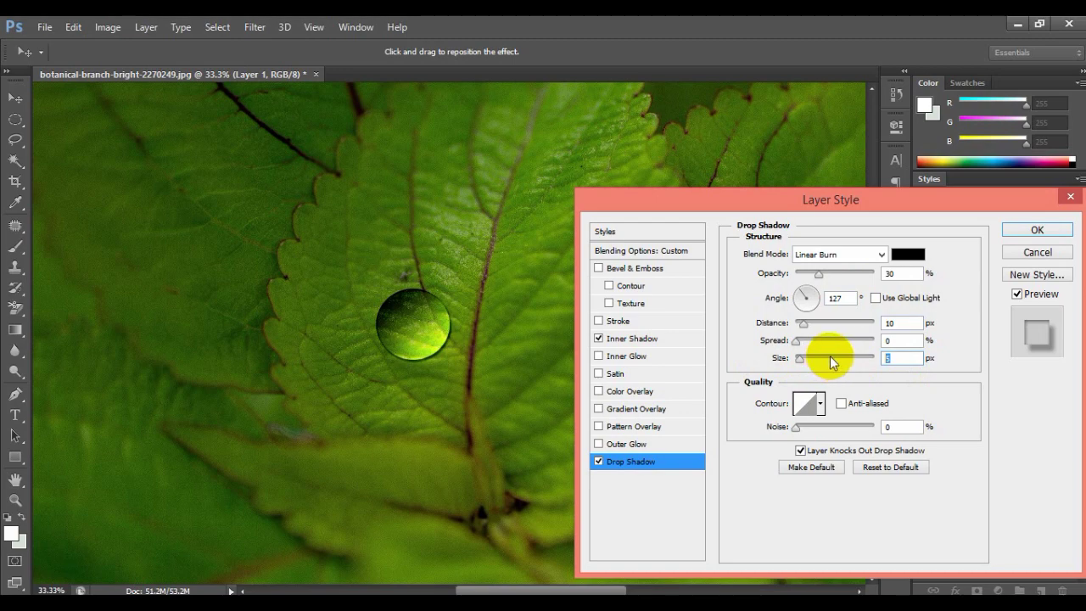
pyautogui.write('14')
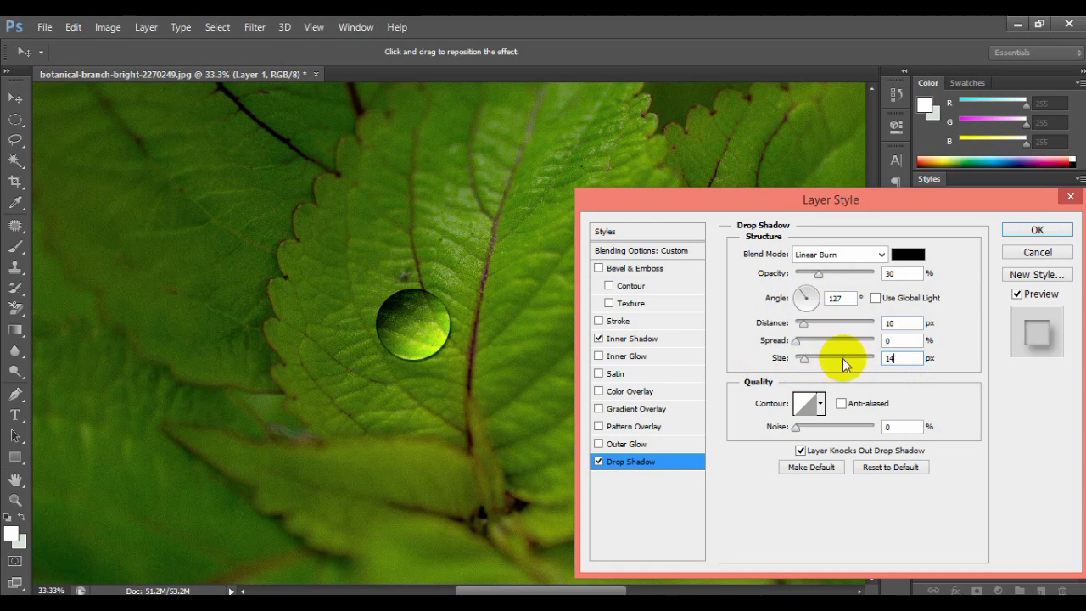
# - Apply the shadow styles, then brush a small white highlight on a new Layer 2
pyautogui.click(1039, 229)
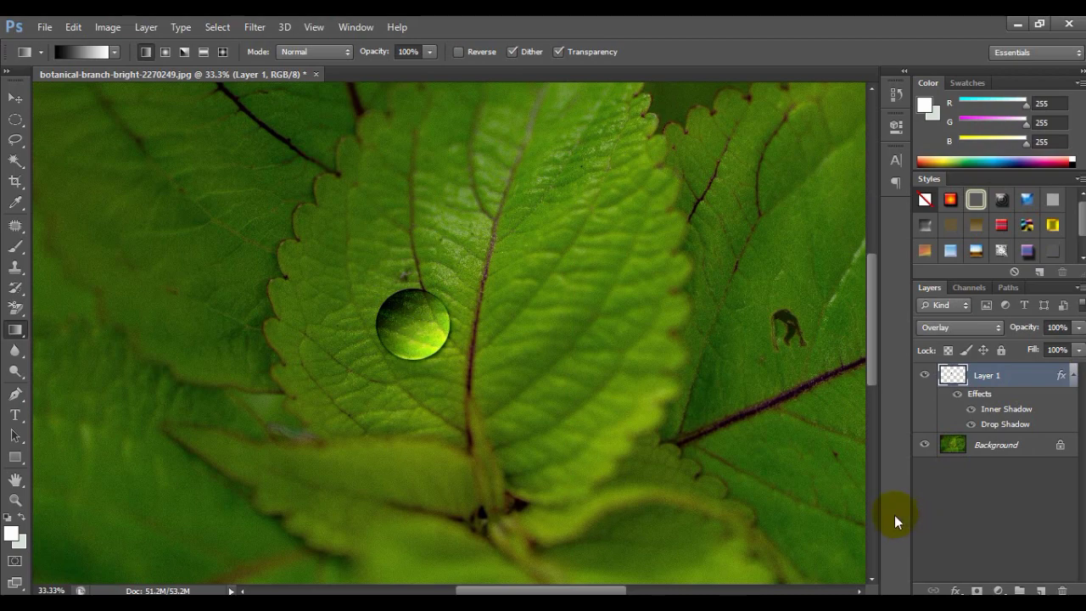
pyautogui.click(1040, 587)
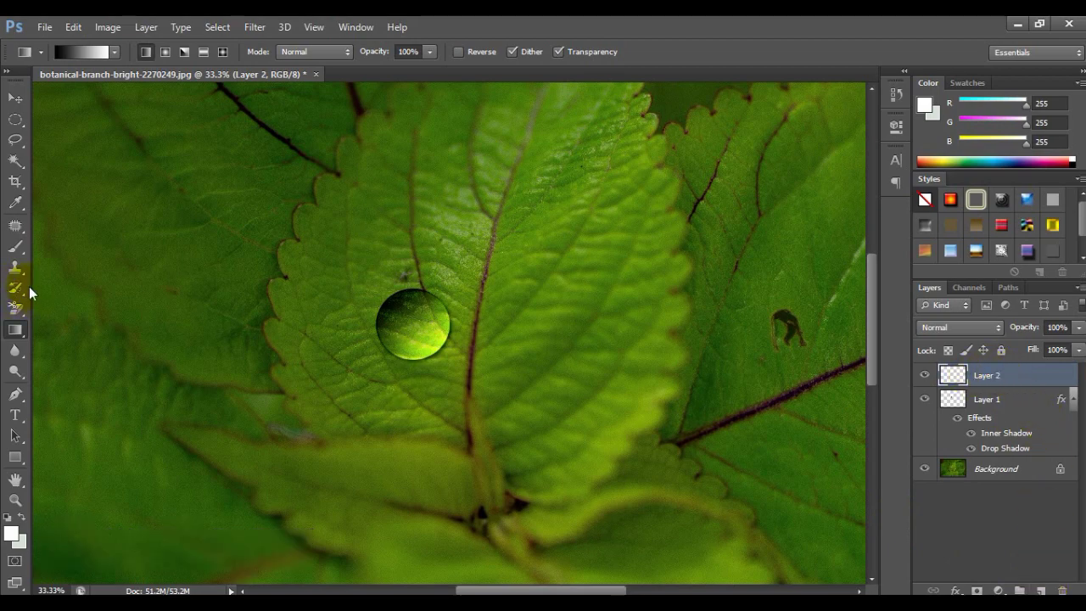
pyautogui.click(21, 246)
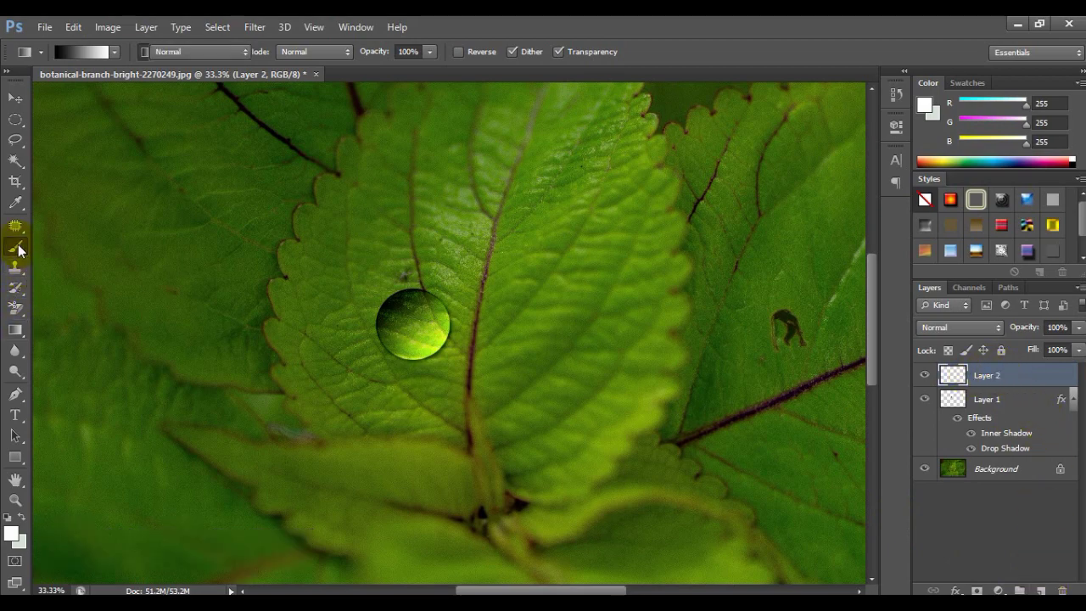
pyautogui.click(11, 531)
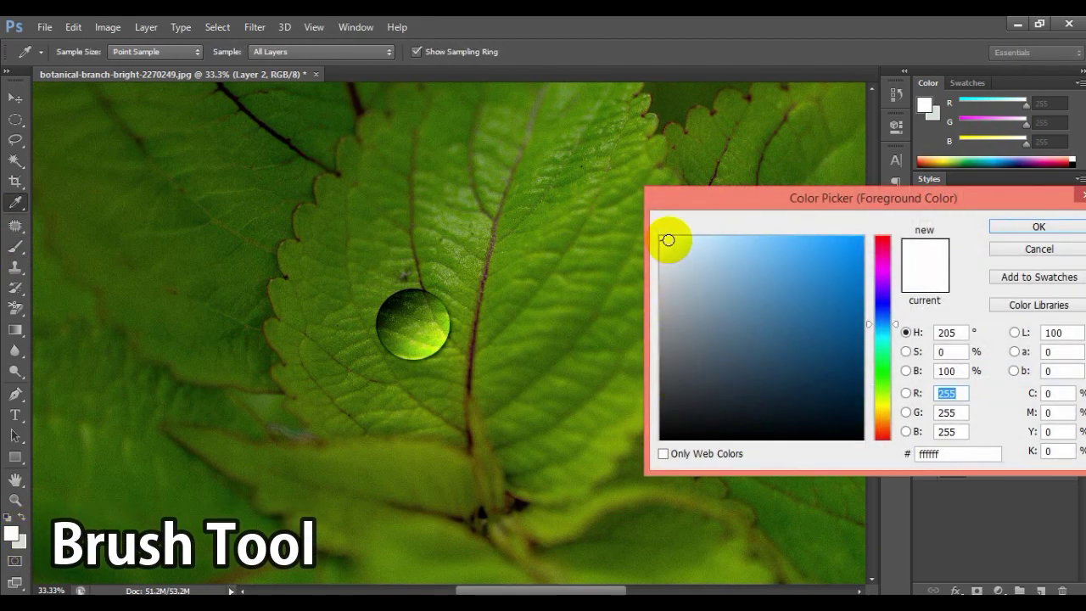
pyautogui.click(1074, 226)
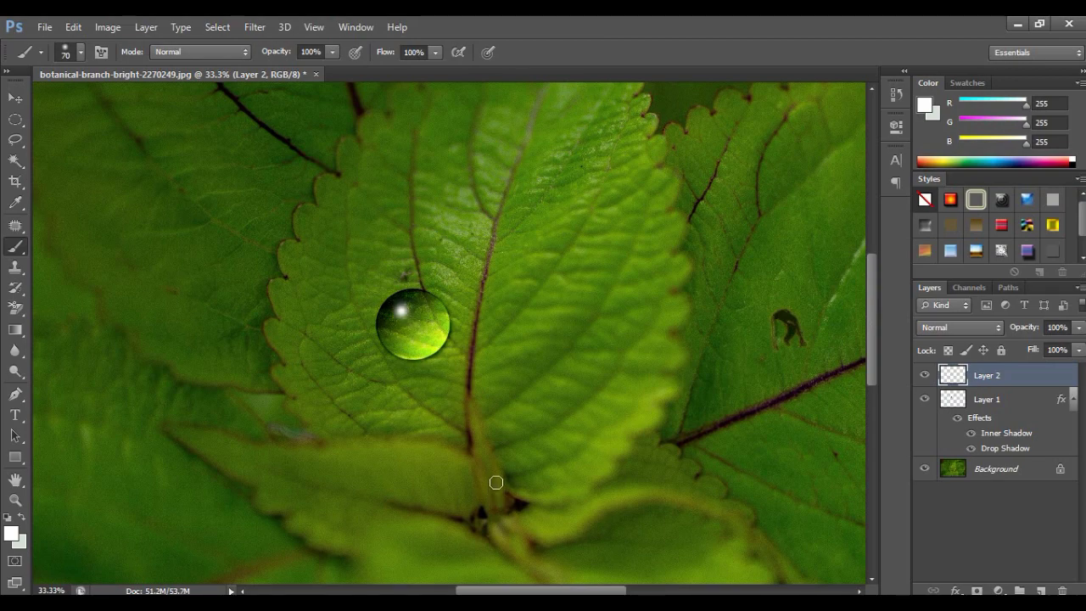
pyautogui.click(16, 97)
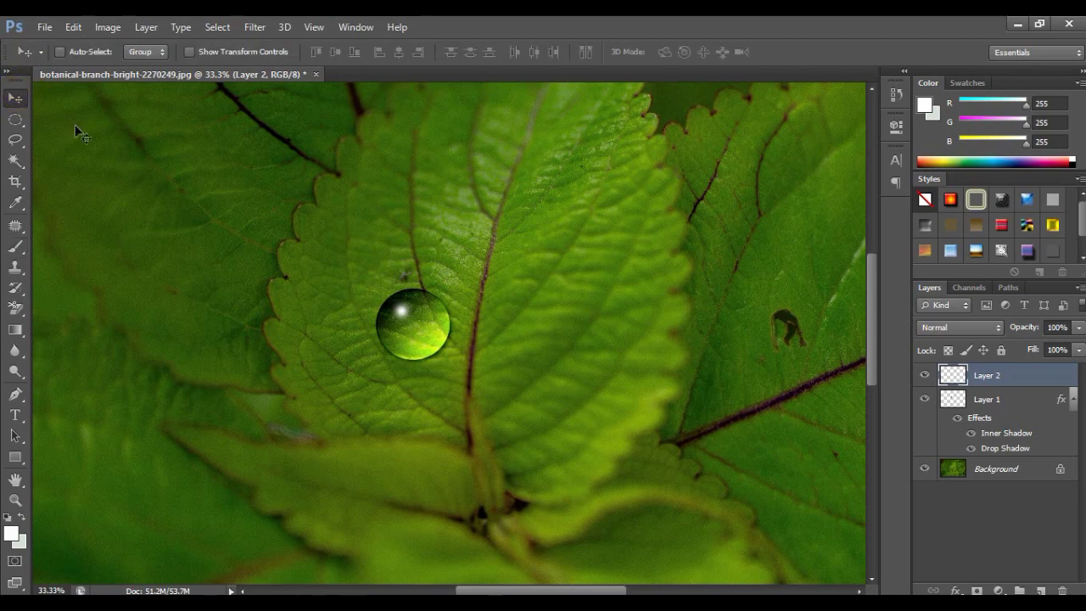
# - Group Layer 1 and Layer 2 as Group 1 and duplicate it as Group 1 copy
pyautogui.keyDown('shift'); pyautogui.click(1005, 401); pyautogui.keyUp('shift')
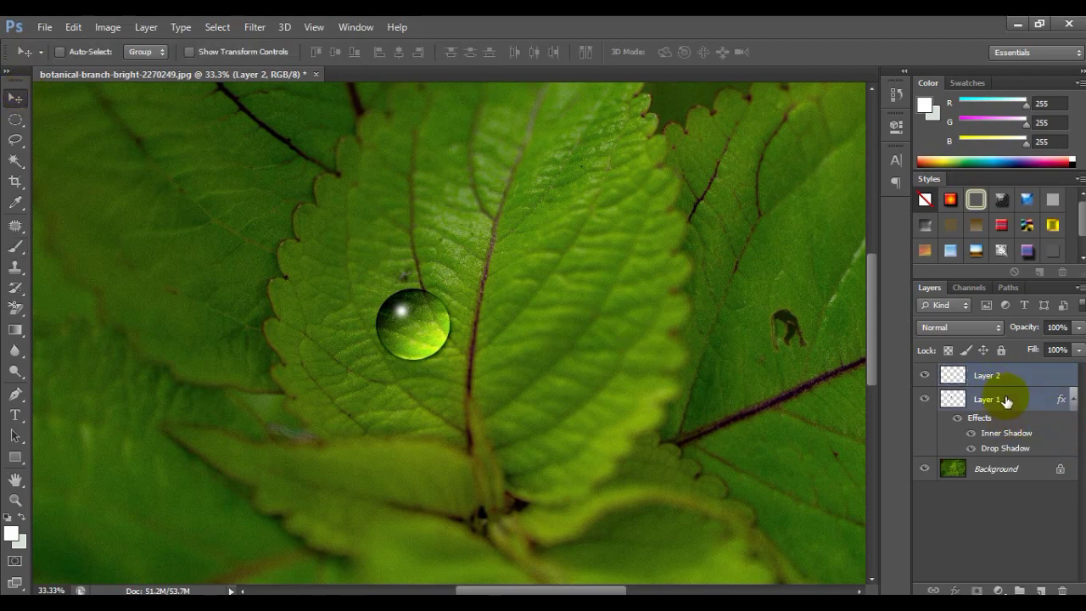
pyautogui.hotkey('ctrl', 'g')
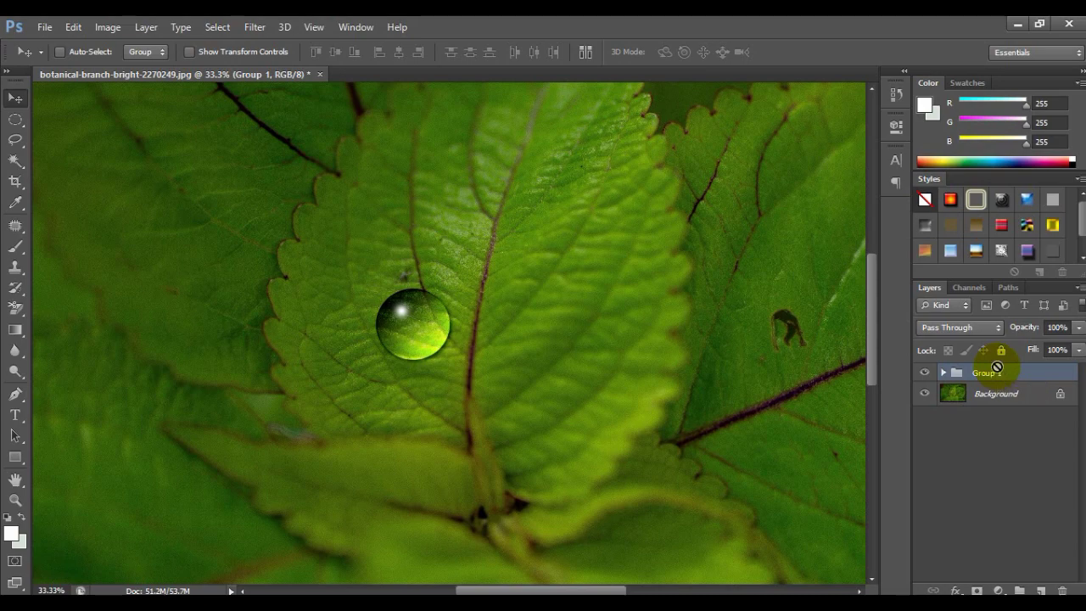
pyautogui.hotkey('ctrl', 'j')
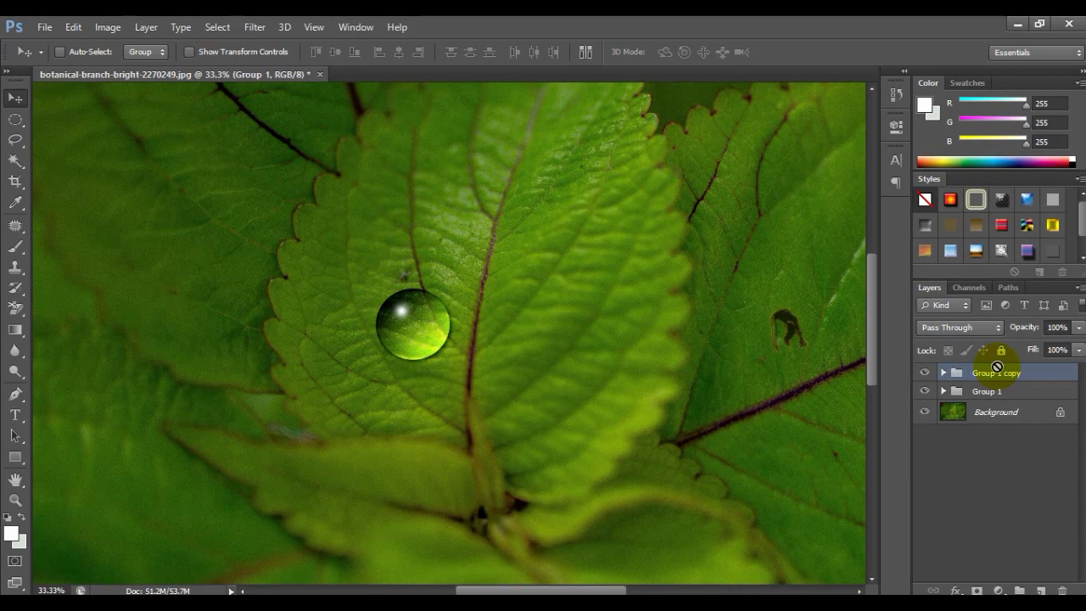
pyautogui.hotkey('ctrl', 'alt', 'j')
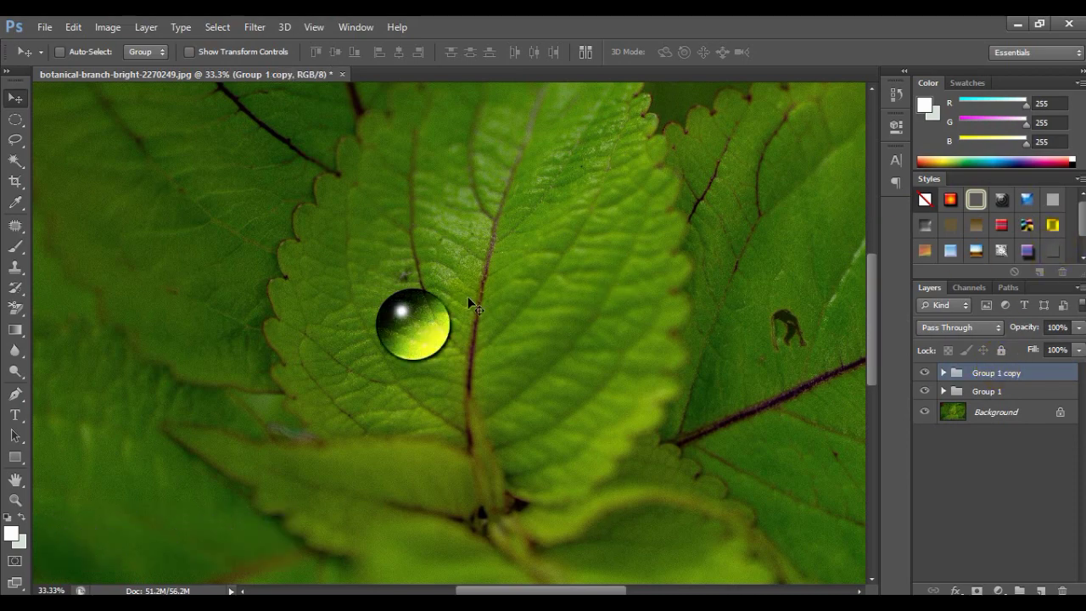
# - Move the droplet copy right, shrink it to about 63%, and resize a third droplet
pyautogui.moveTo(415, 333); pyautogui.dragTo(523, 340)
pyautogui.hotkey('ctrl', 't')
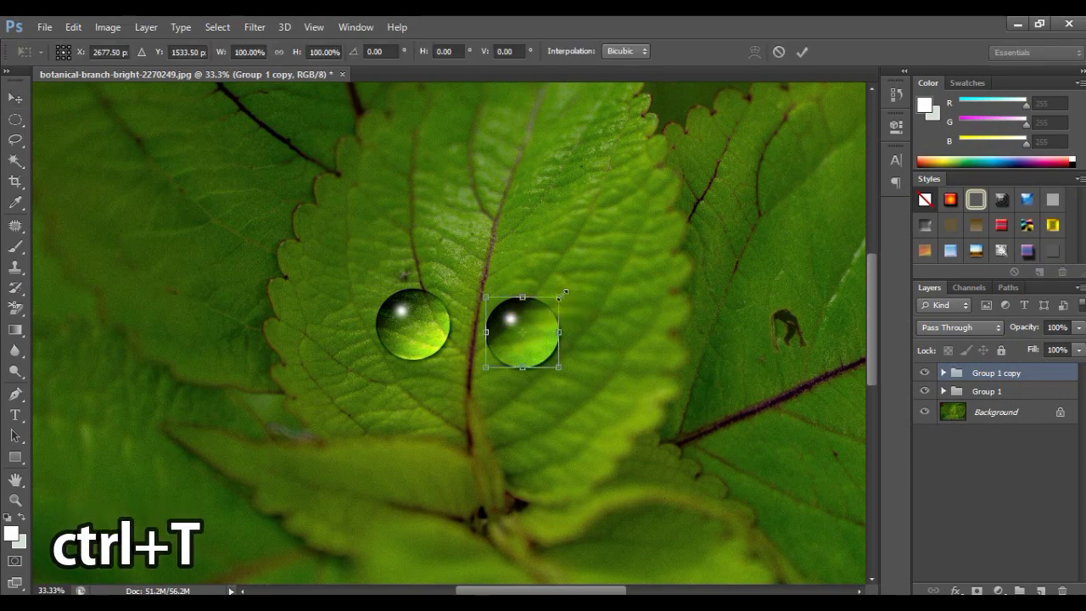
pyautogui.moveTo(564, 292)
pyautogui.mouseDown()
pyautogui.moveTo(503, 353)
pyautogui.moveTo(471, 270)
pyautogui.moveTo(523, 208)
pyautogui.moveTo(488, 265)
pyautogui.mouseUp()
pyautogui.press('Return')
pyautogui.hotkey('ctrl', 't')
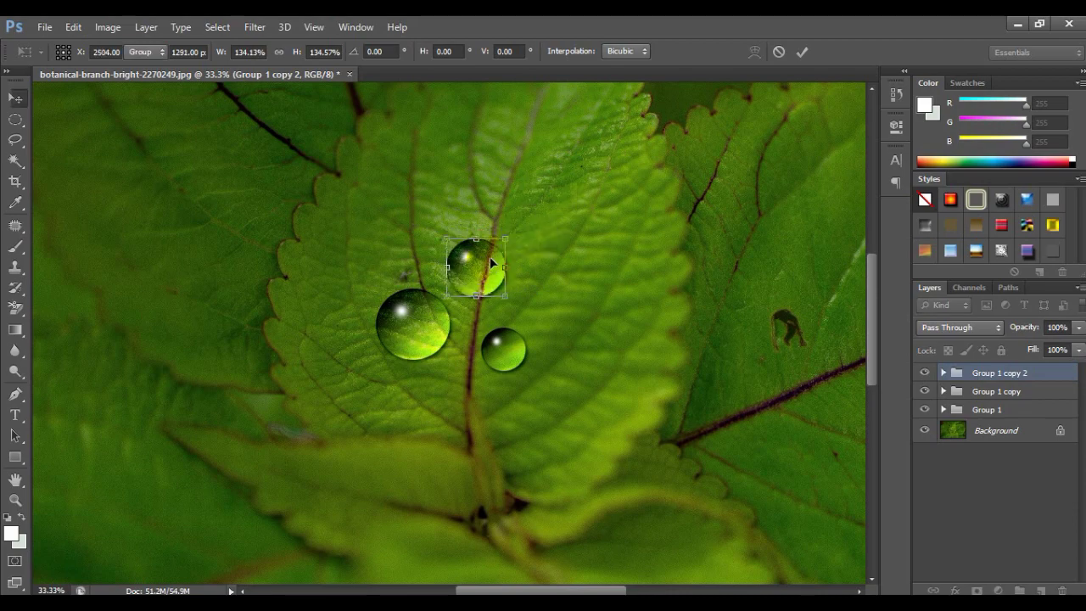
pyautogui.press('Return')
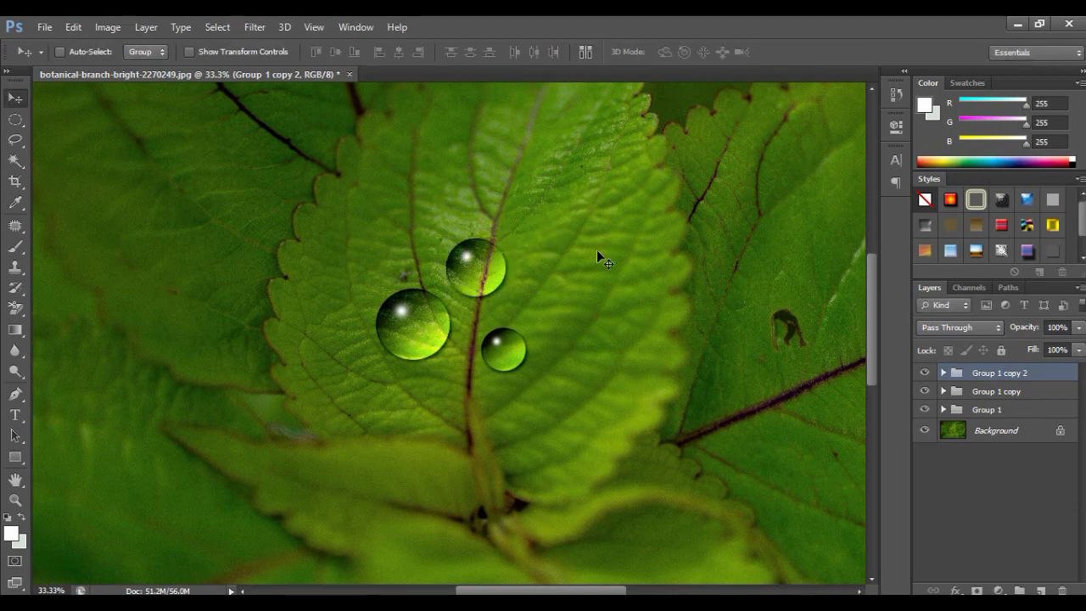
# - Select Layer 1 inside Group 1 copy 2 and open the Liquify filter on it
pyautogui.click(943, 373)
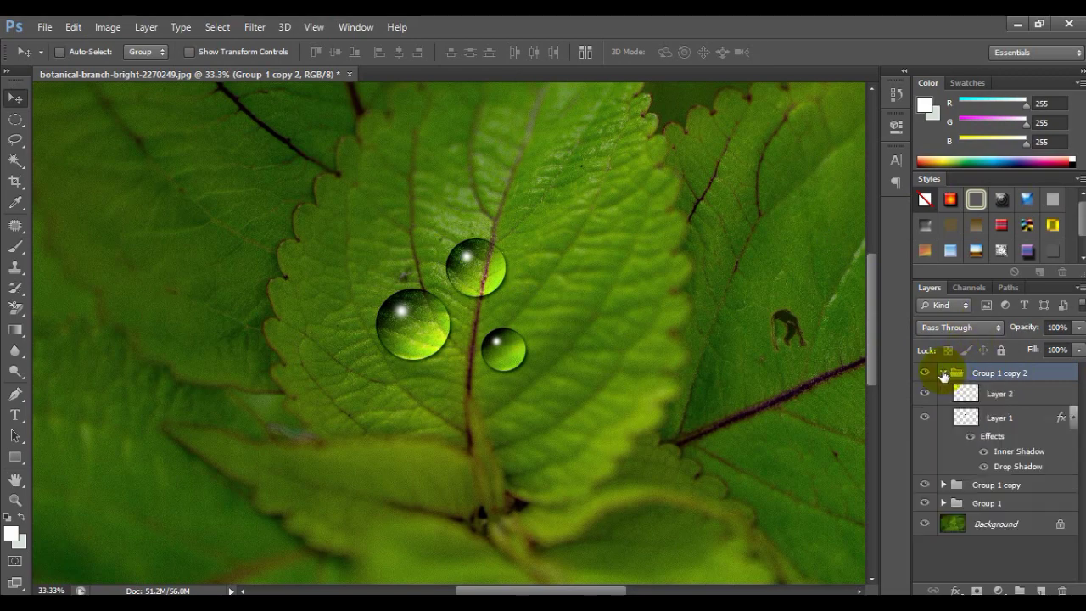
pyautogui.click(984, 417)
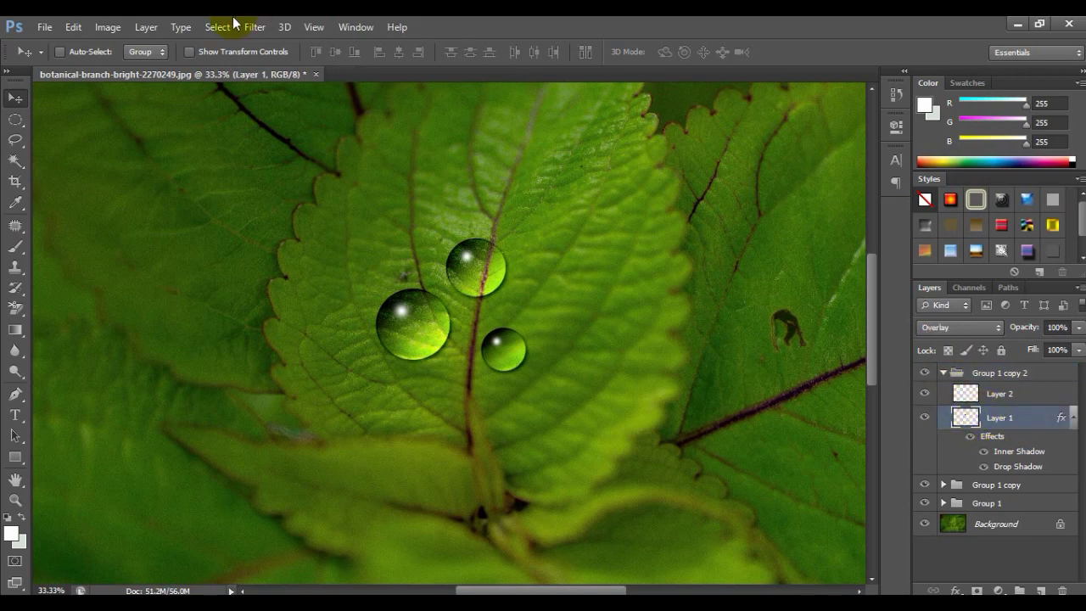
pyautogui.click(259, 30)
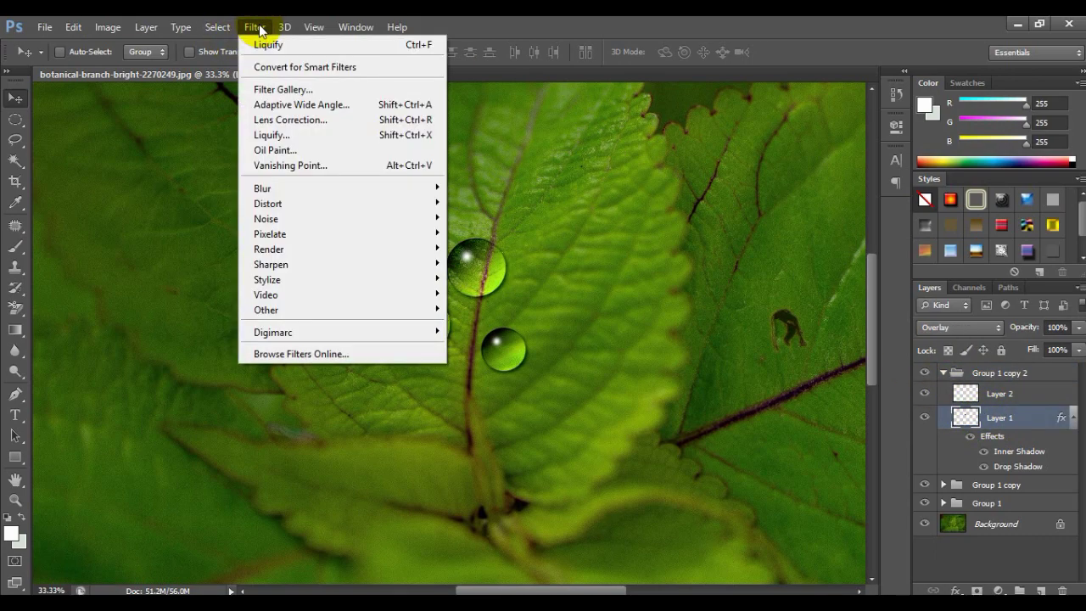
pyautogui.click(287, 137)
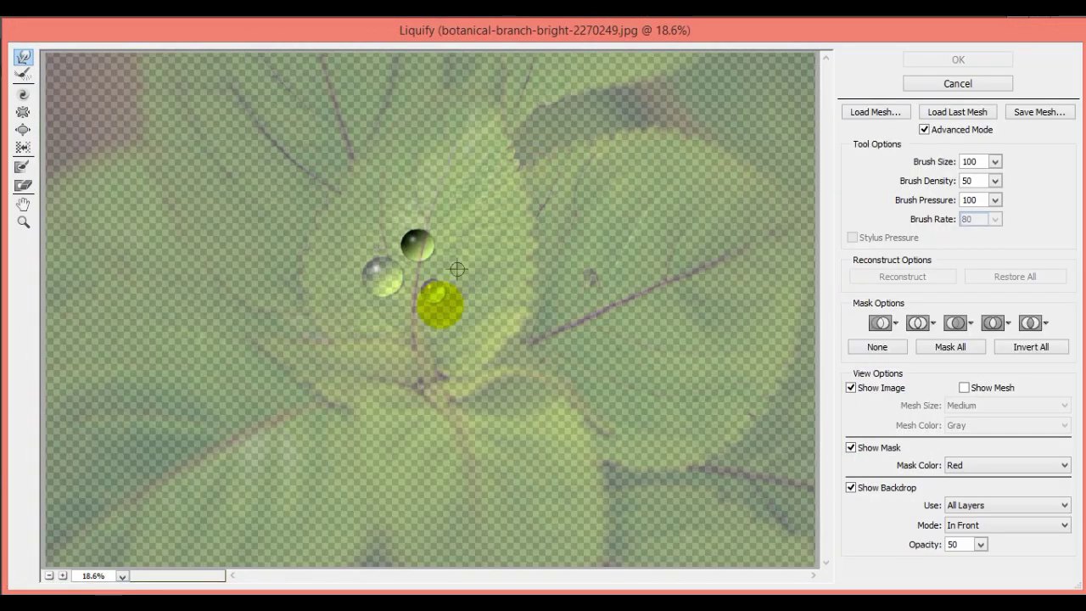
# - Warp the top droplet's upper edge into a pointed teardrop tip and apply Liquify
pyautogui.moveTo(431, 252)
pyautogui.mouseDown()
pyautogui.moveTo(422, 235)
pyautogui.moveTo(426, 247)
pyautogui.mouseUp()
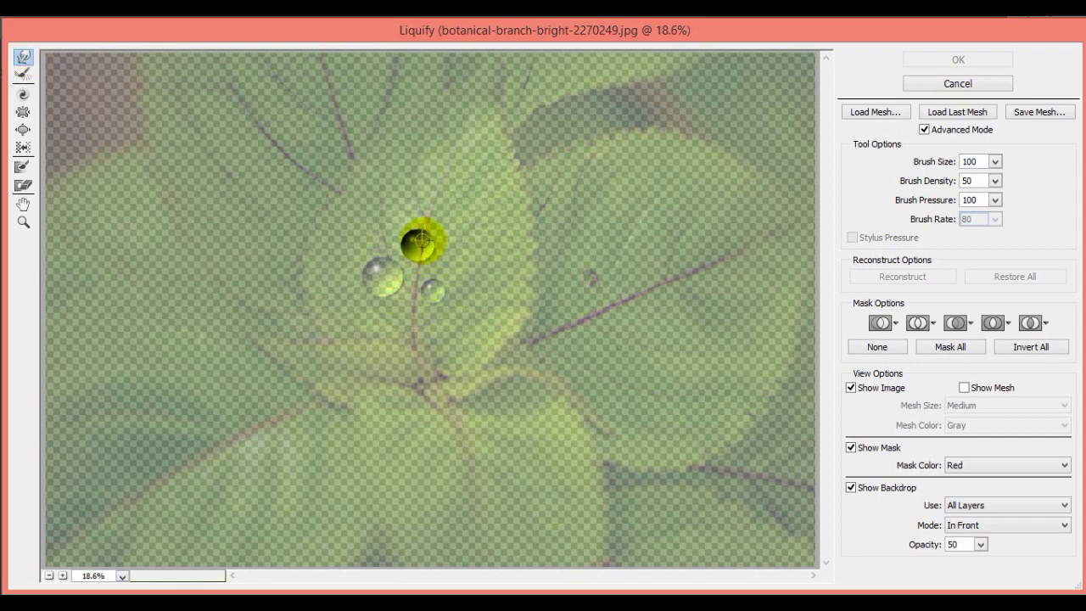
pyautogui.moveTo(422, 238); pyautogui.dragTo(429, 221)
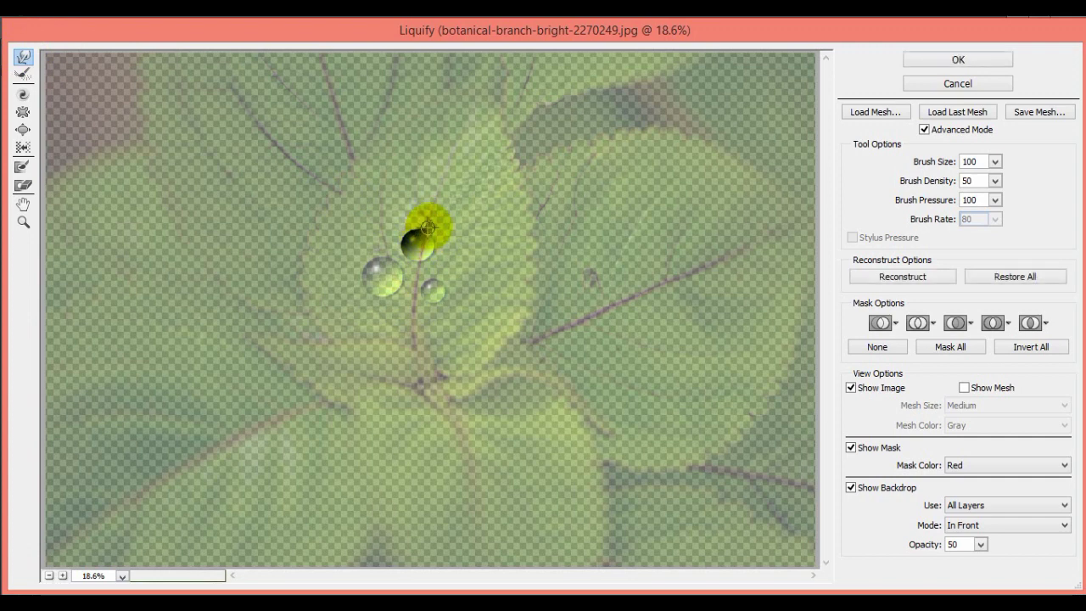
pyautogui.click(955, 59)
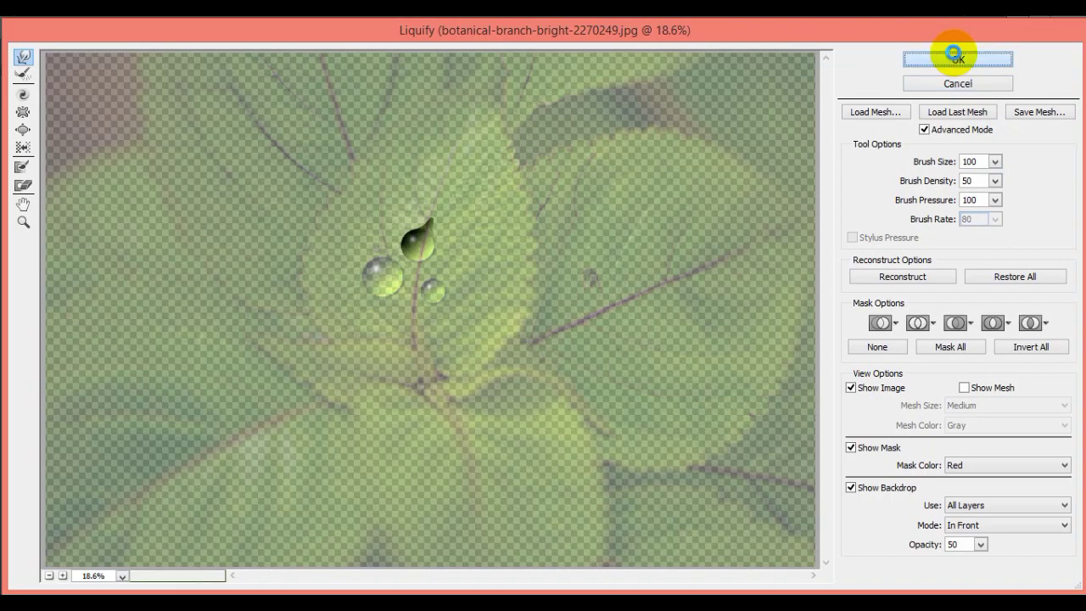